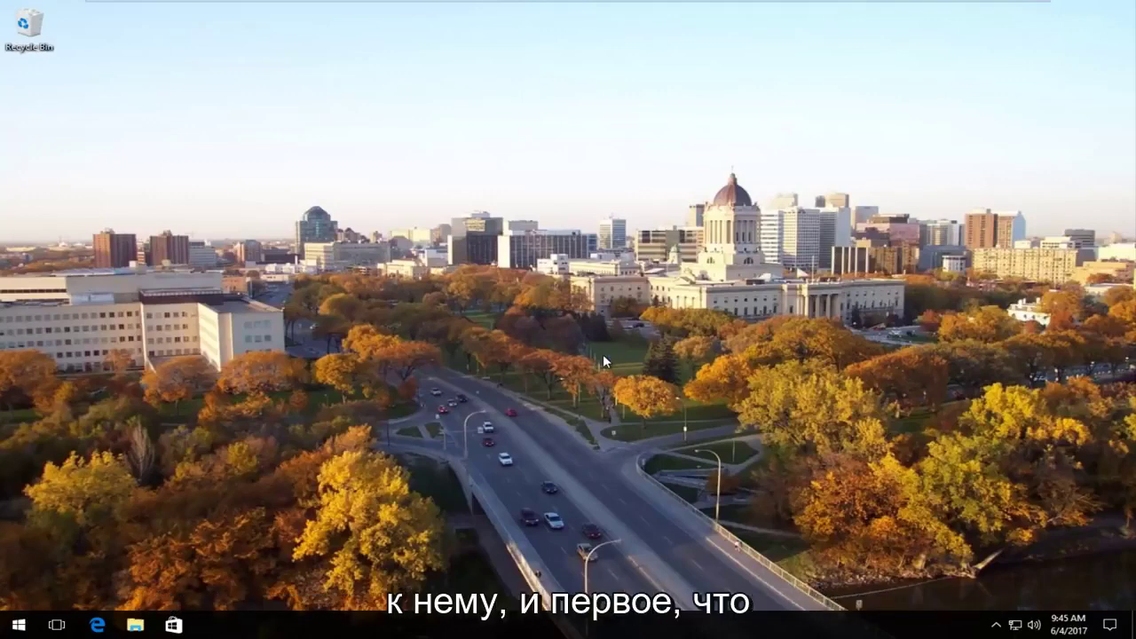
Search for and open the Services console, enlarge its window and widen the Name column
left_click(18, 626)
left_click(17, 627)
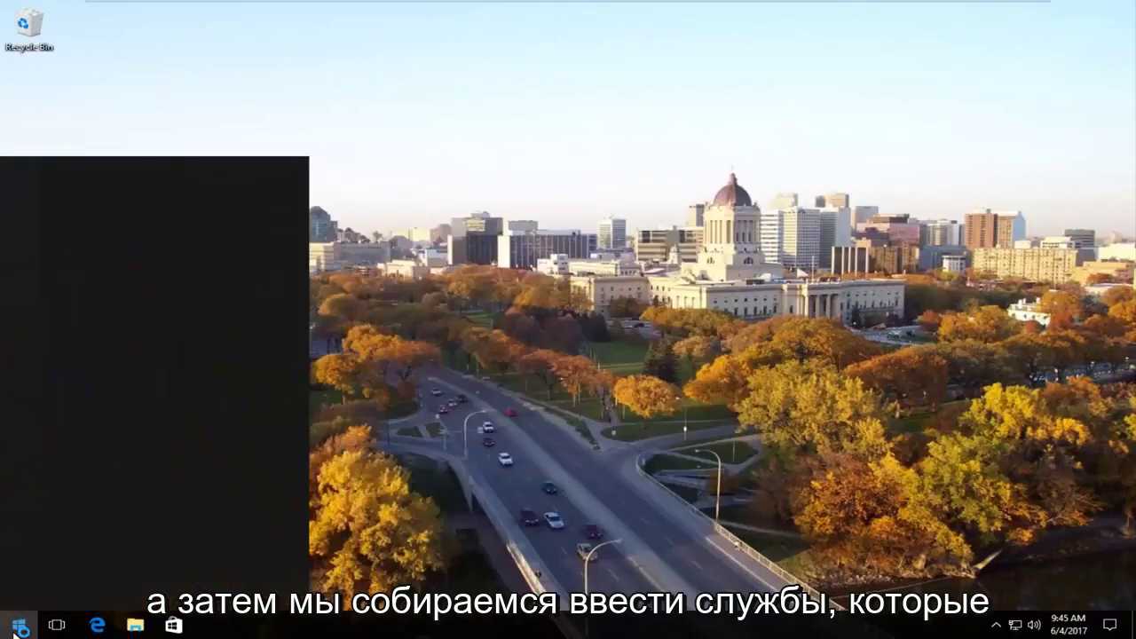
type("serv")
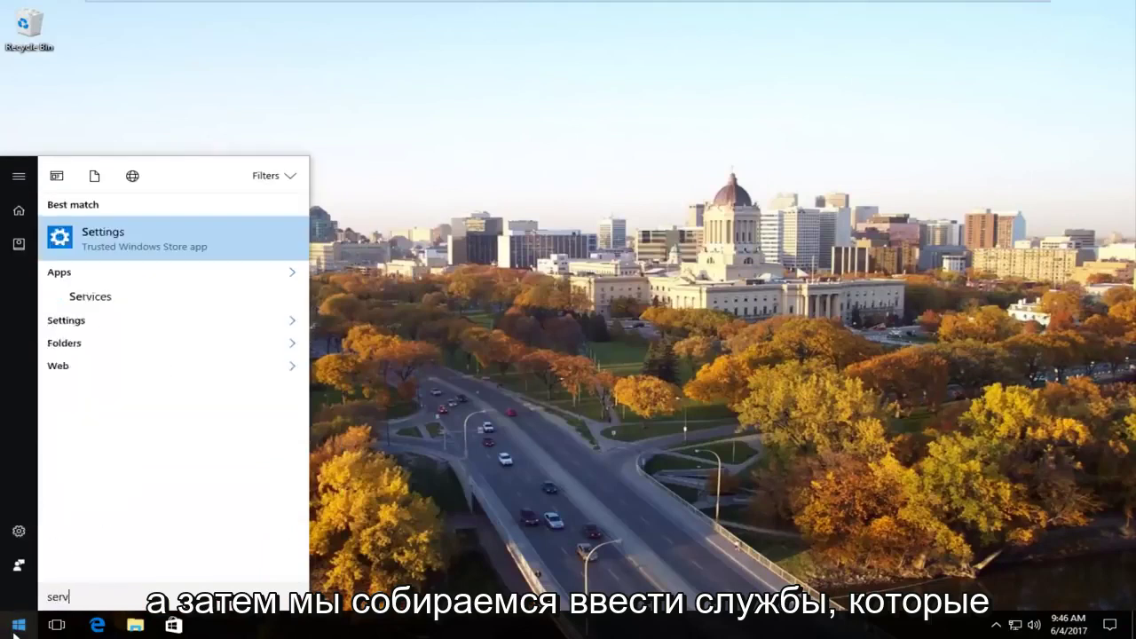
type("ices")
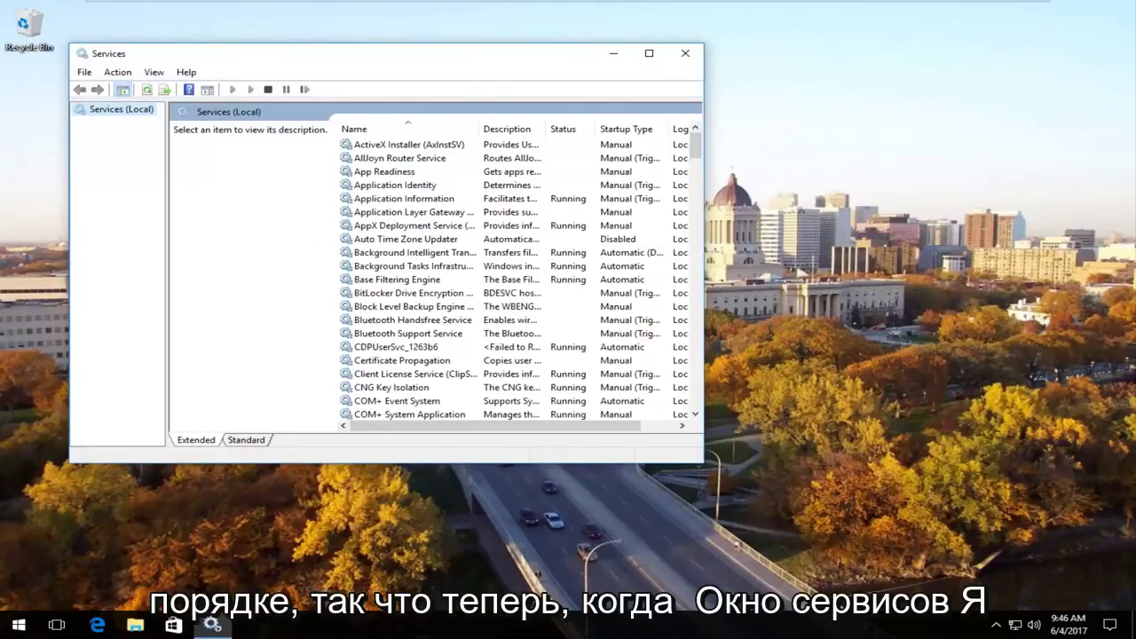
left_click_drag(726, 455, 992, 559)
left_click_drag(508, 122, 619, 121)
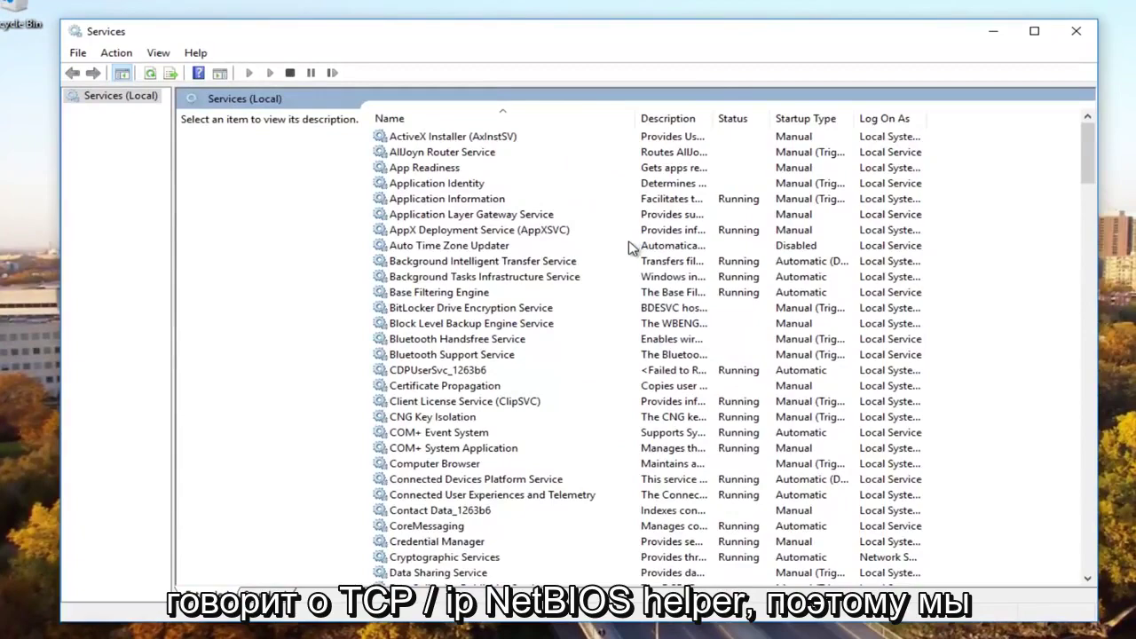
Locate the TCP/IP NetBIOS Helper service in the list and open its properties
scroll(566, 363, "down", 10)
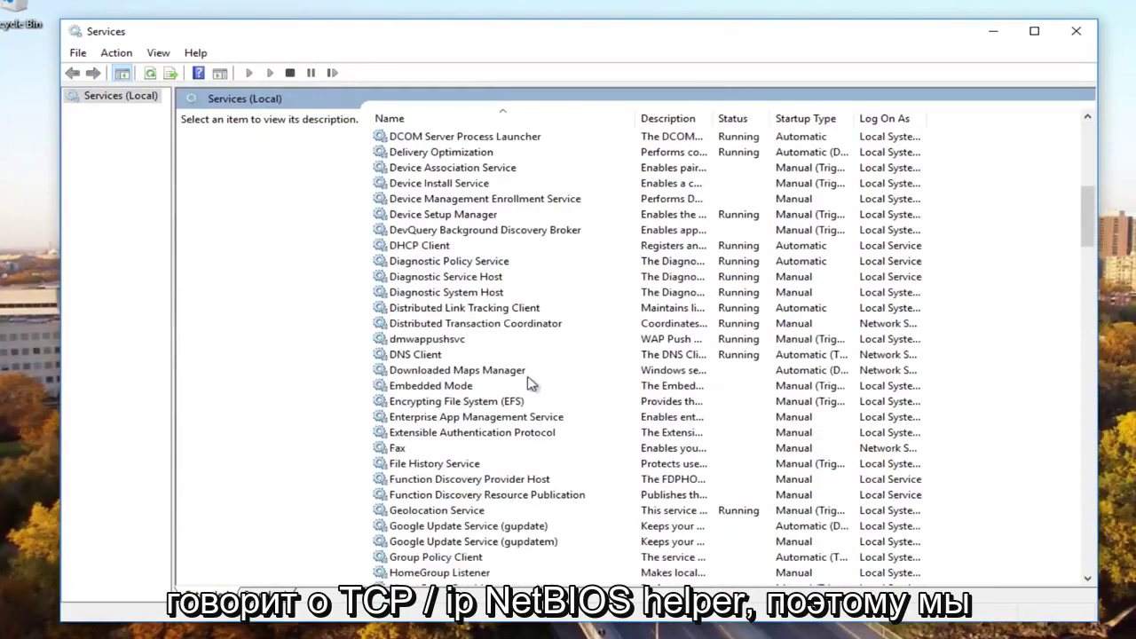
scroll(528, 381, "down", 20)
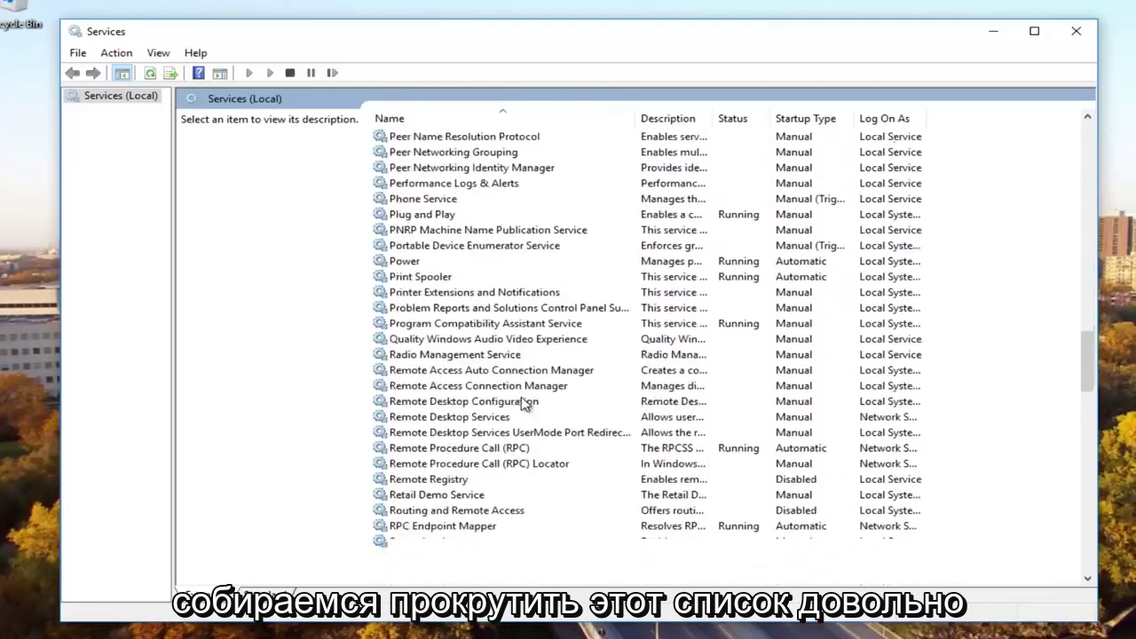
scroll(526, 408, "down", 13)
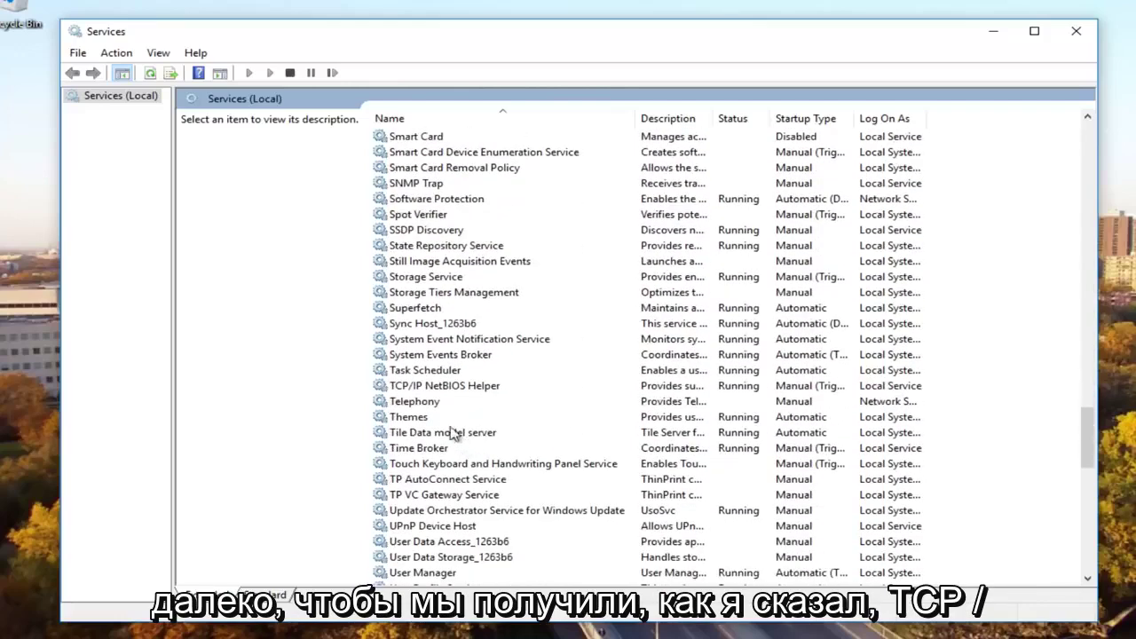
left_click(420, 388)
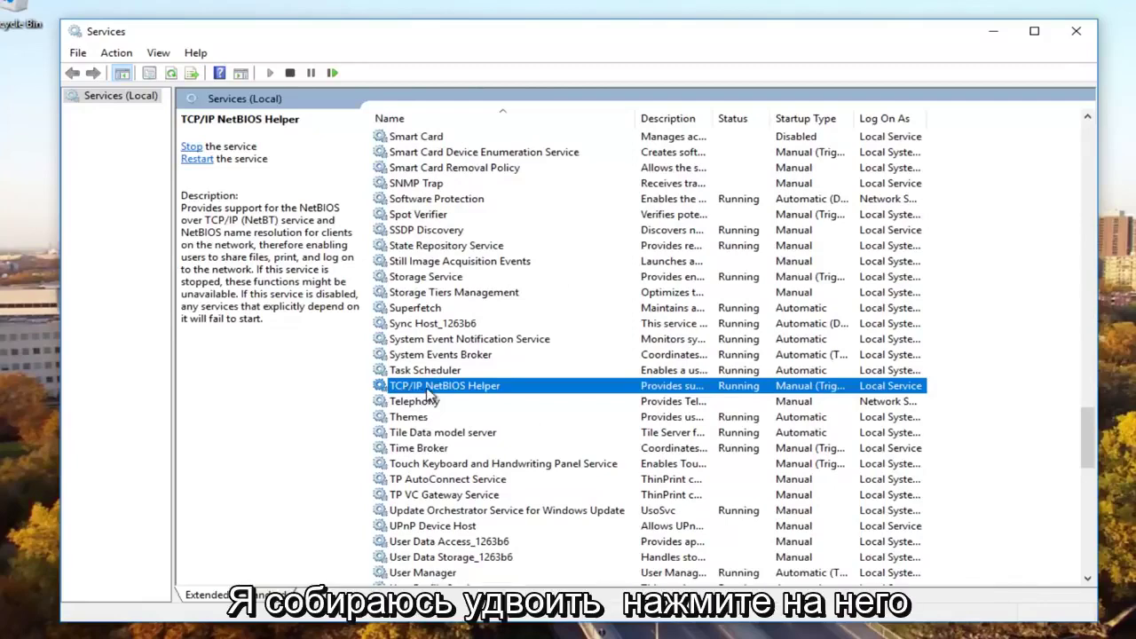
double_click(428, 389)
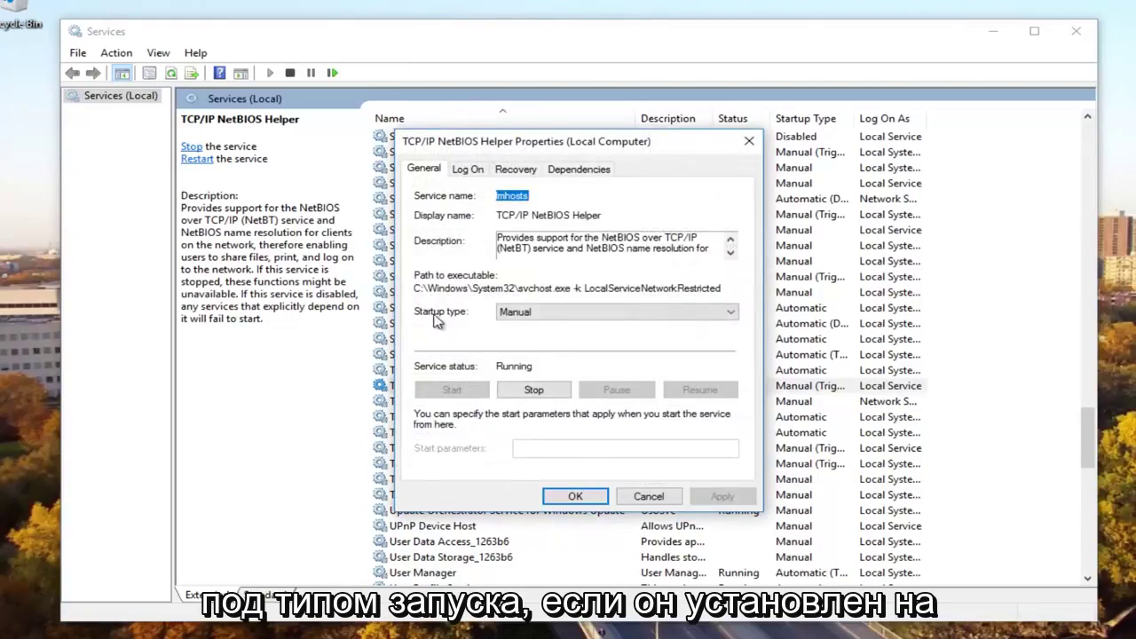
Set the TCP/IP NetBIOS Helper startup type to Automatic, apply the change and close Services
left_click(550, 316)
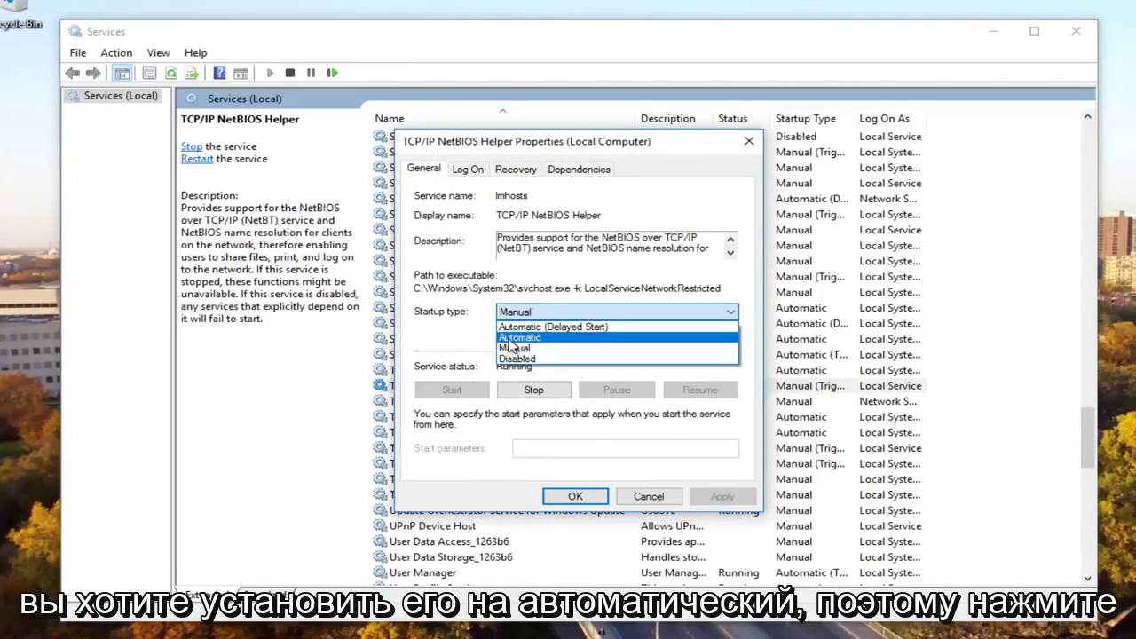
left_click(516, 339)
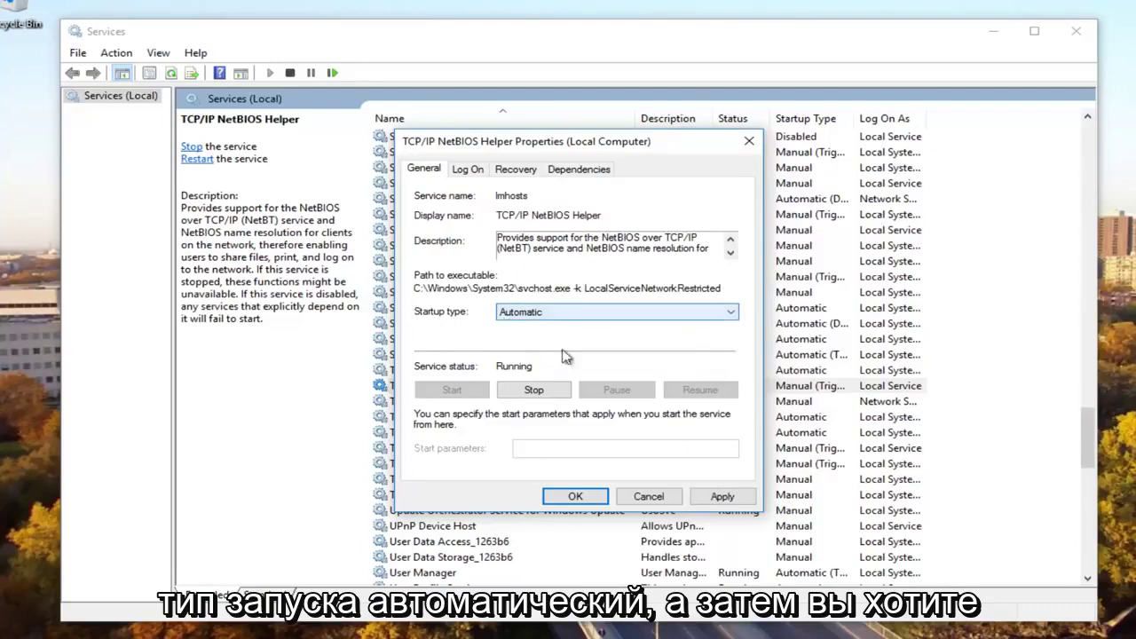
left_click(723, 497)
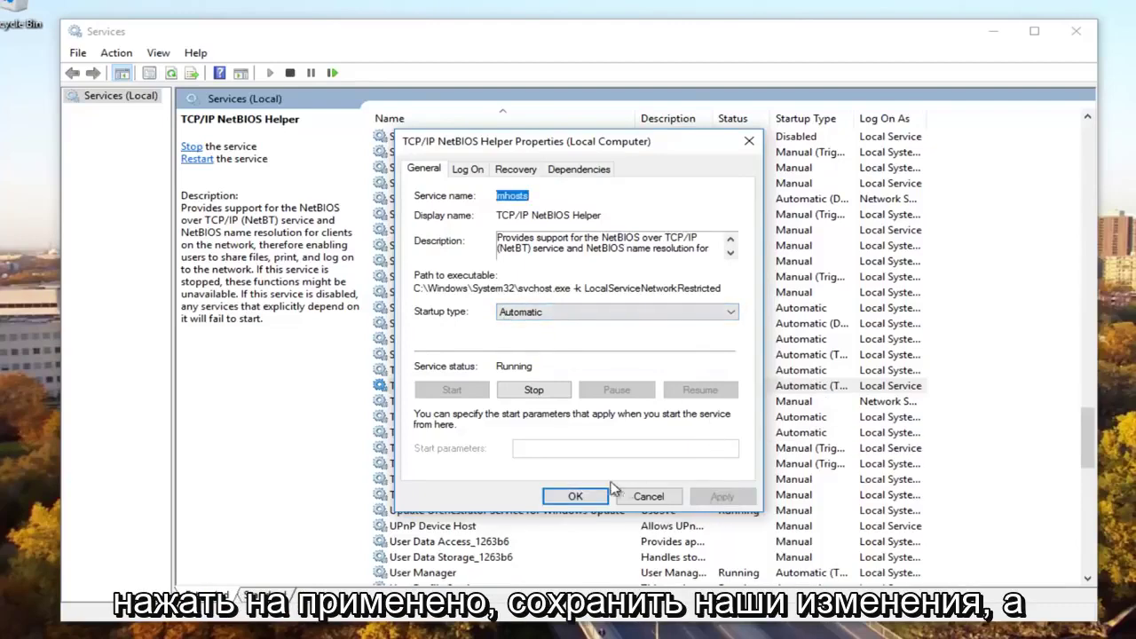
left_click(575, 496)
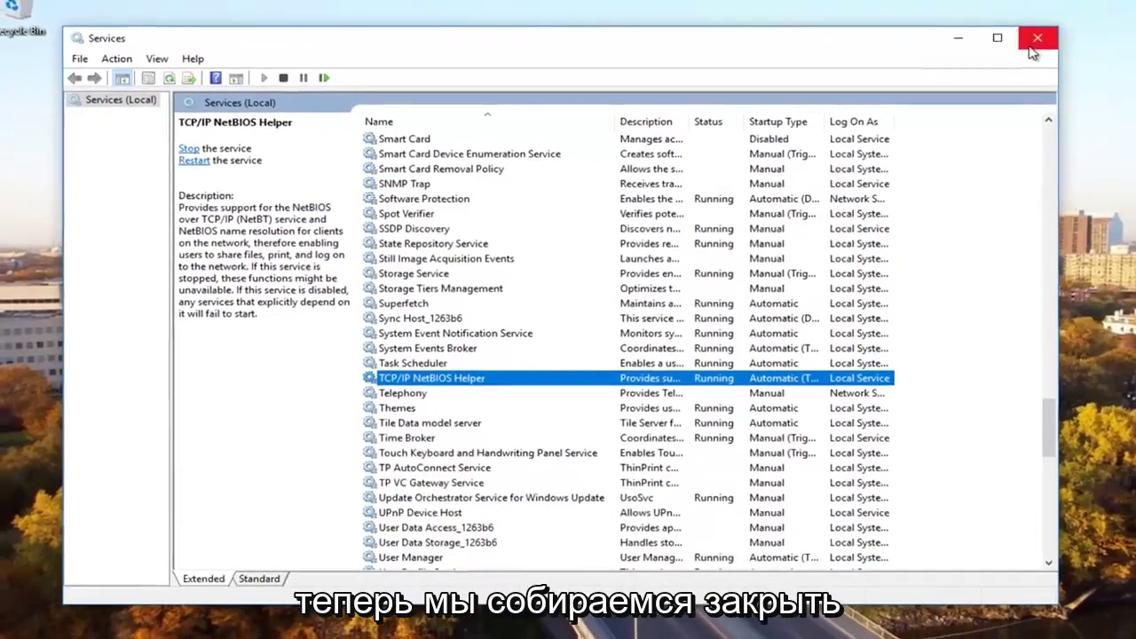
left_click(1076, 31)
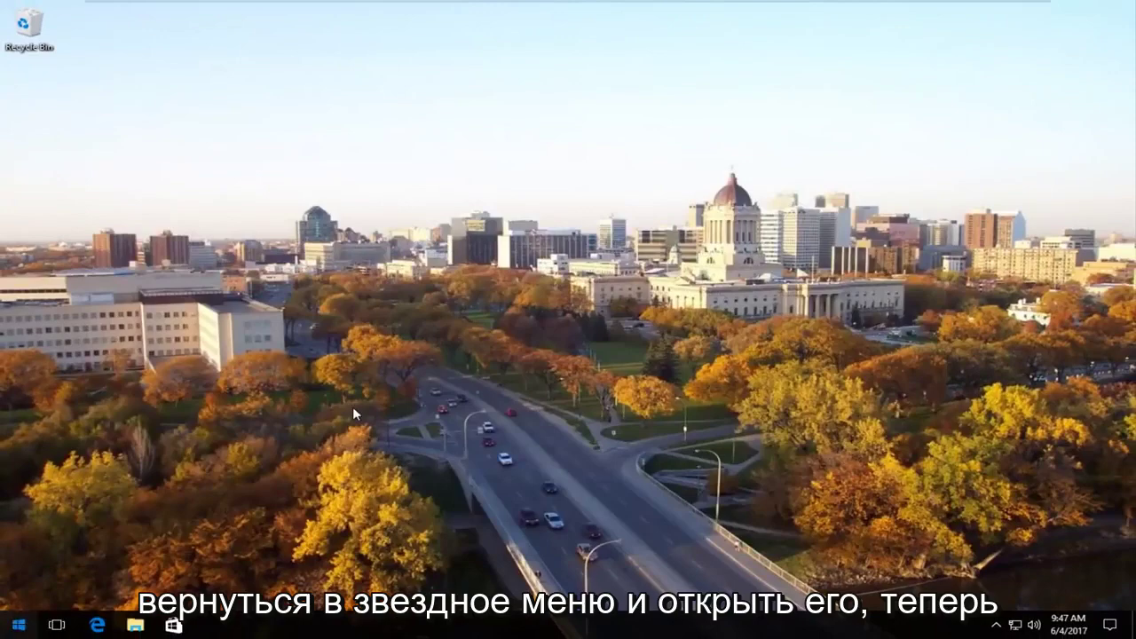
Search for Network and Sharing Center and open it
key("super")
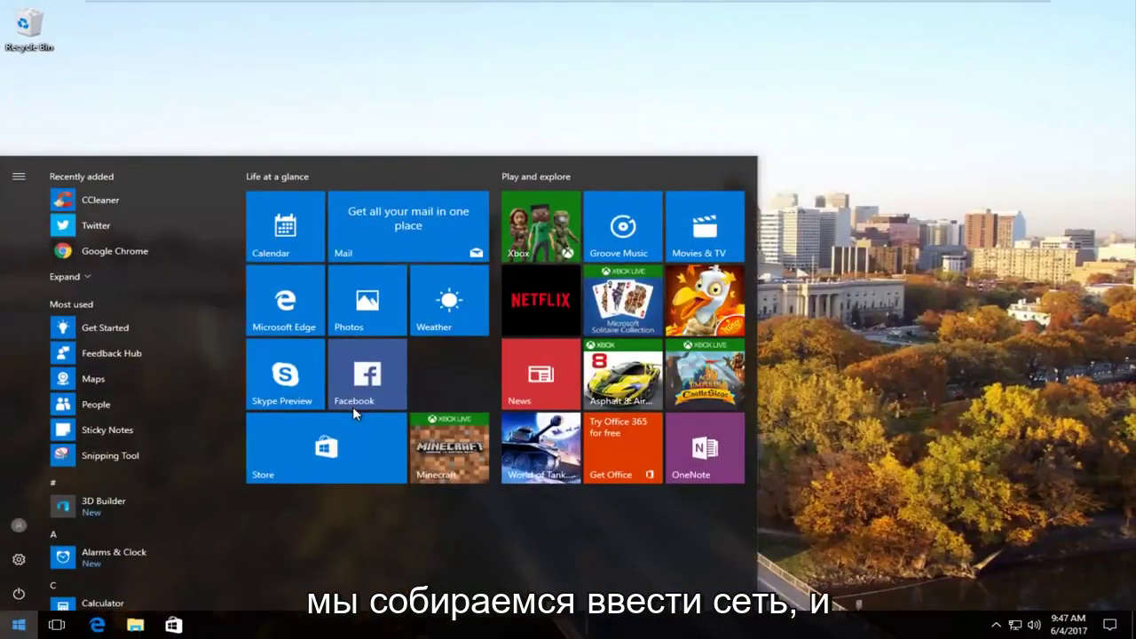
type("netowk")
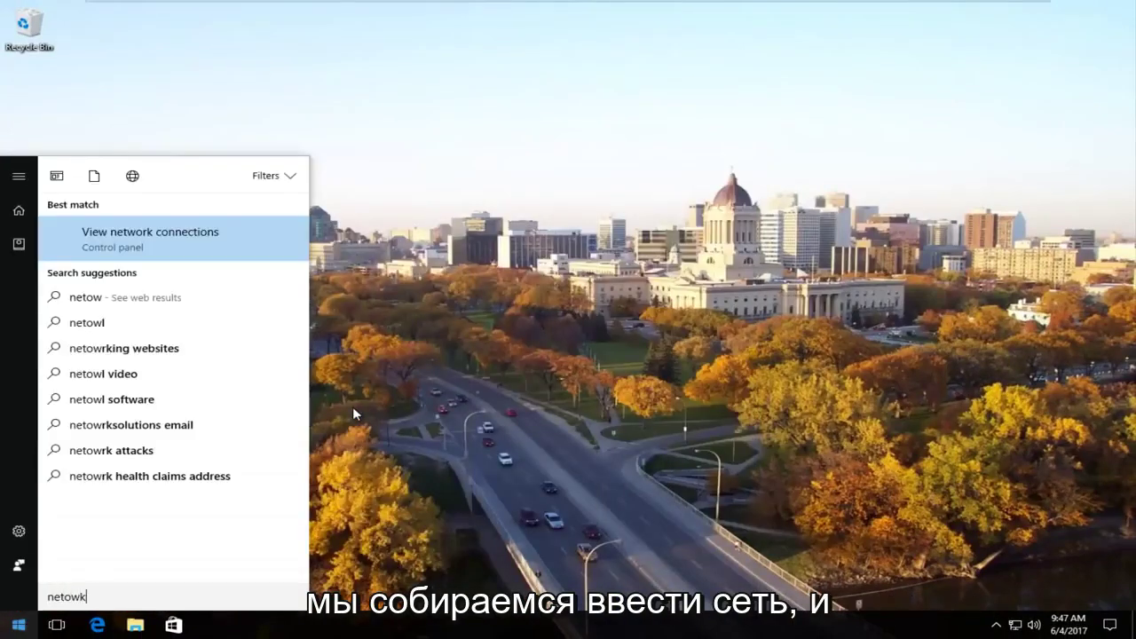
key("BackSpace")
key("BackSpace")
key("BackSpace")
type("work and sha")
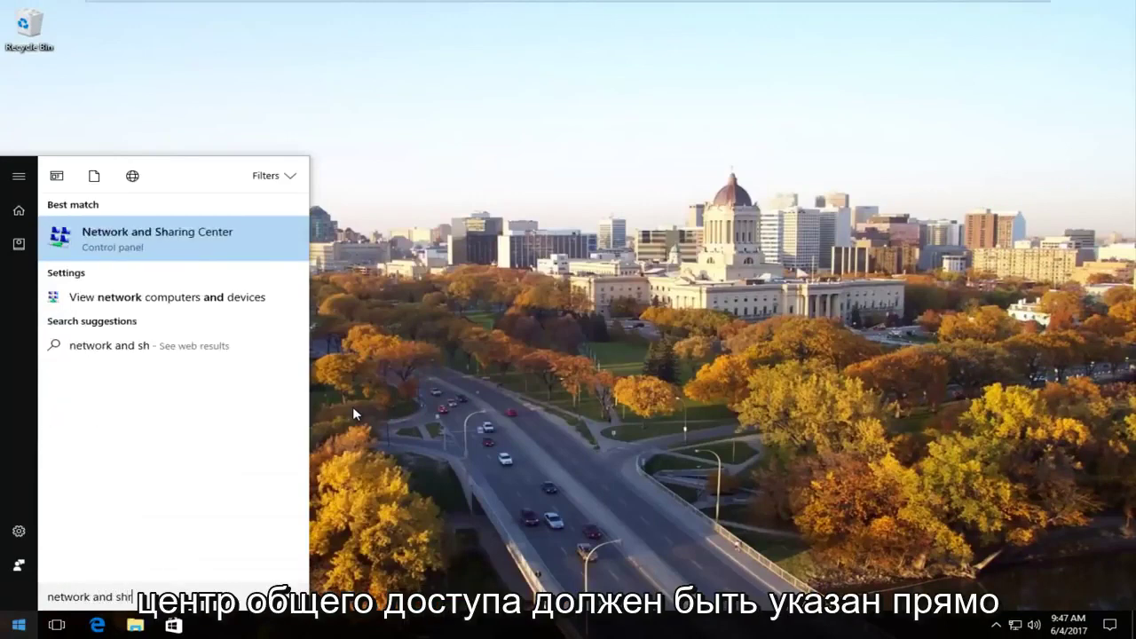
type("ing ce")
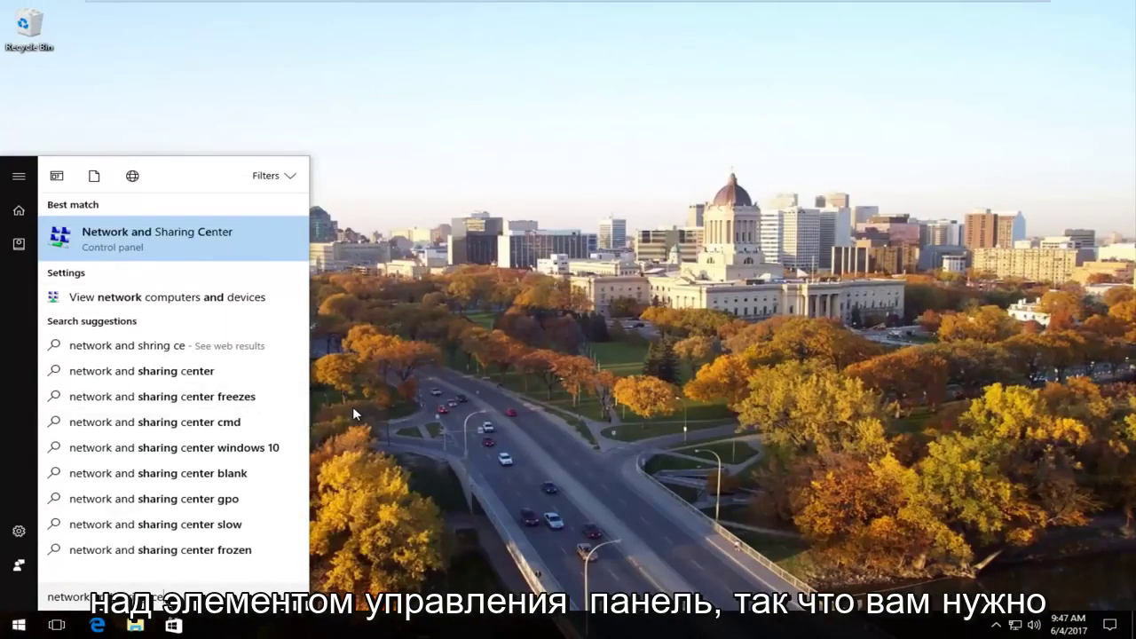
key("Return")
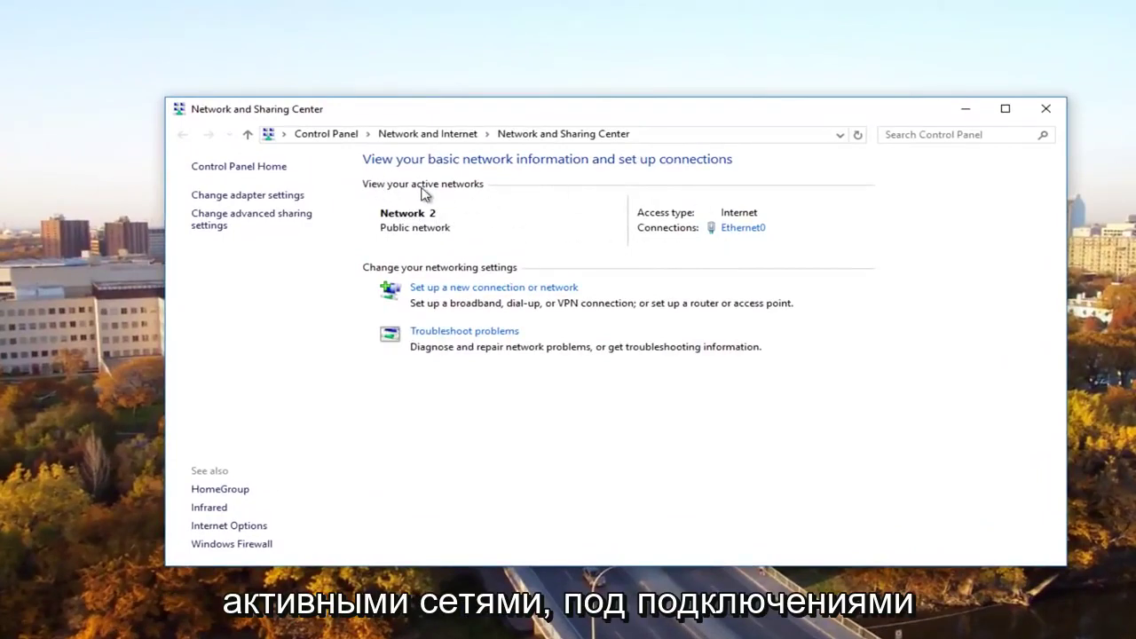
Open the status of the active Ethernet0 connection and go to its properties
left_click(737, 229)
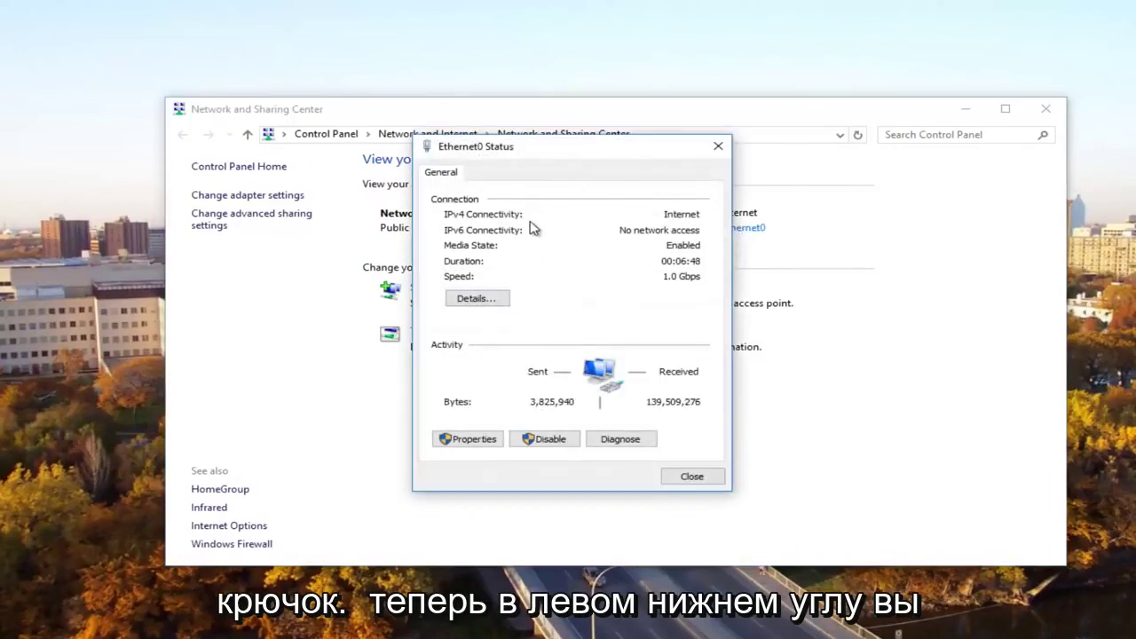
left_click_drag(513, 155, 545, 148)
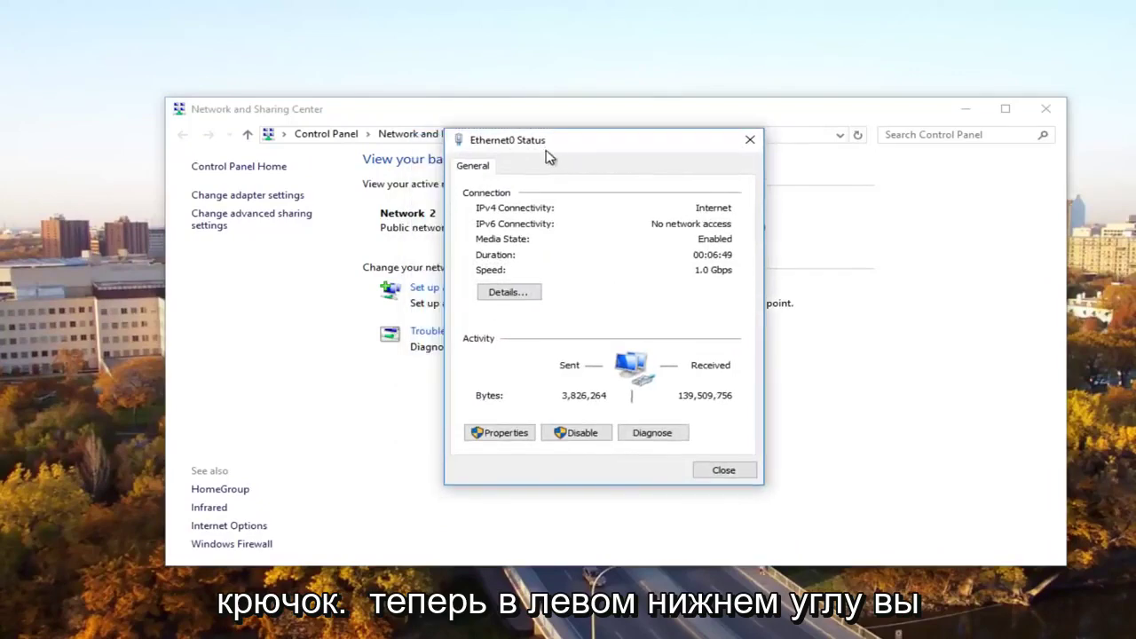
left_click(504, 435)
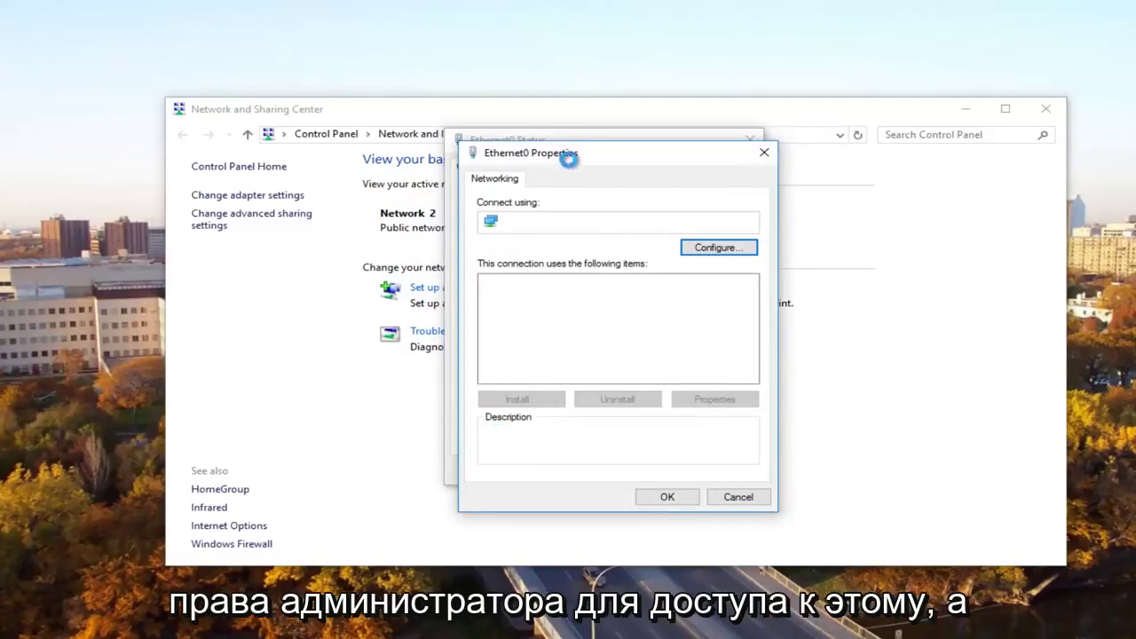
left_click_drag(566, 158, 540, 128)
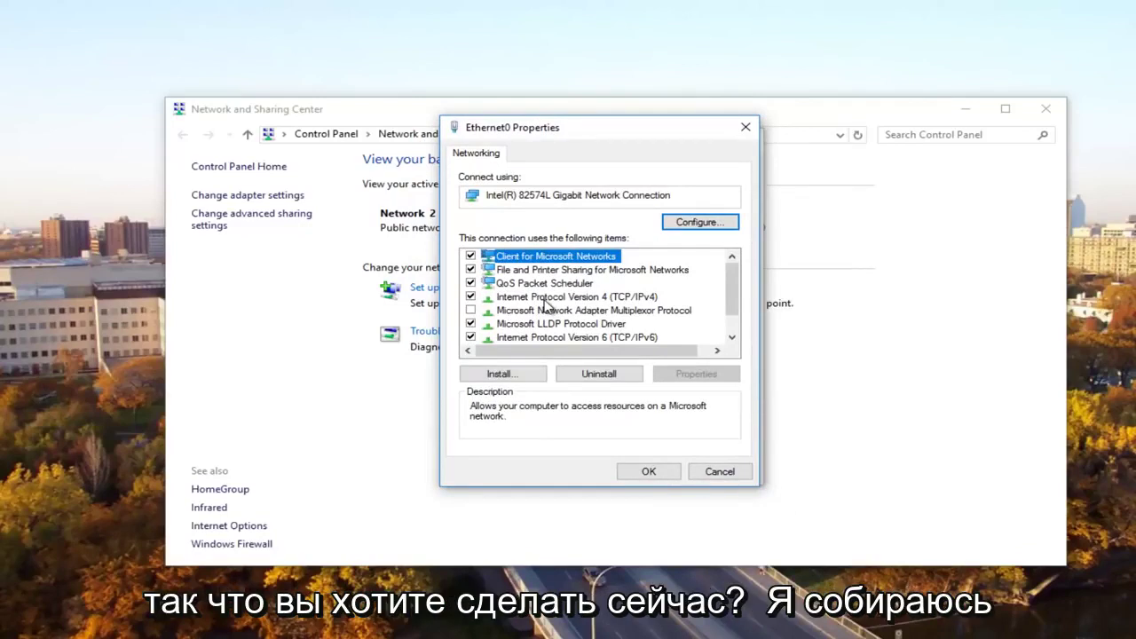
Open the Advanced TCP/IP Settings of Internet Protocol Version 4 (TCP/IPv4) for the Ethernet0 connection
left_click(546, 299)
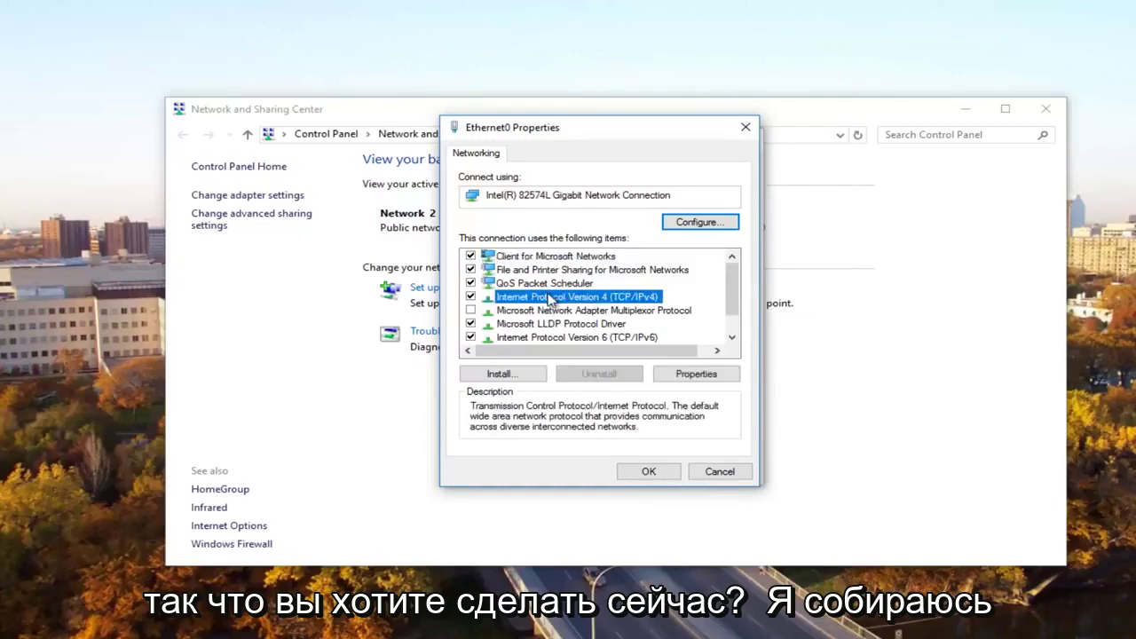
left_click(696, 374)
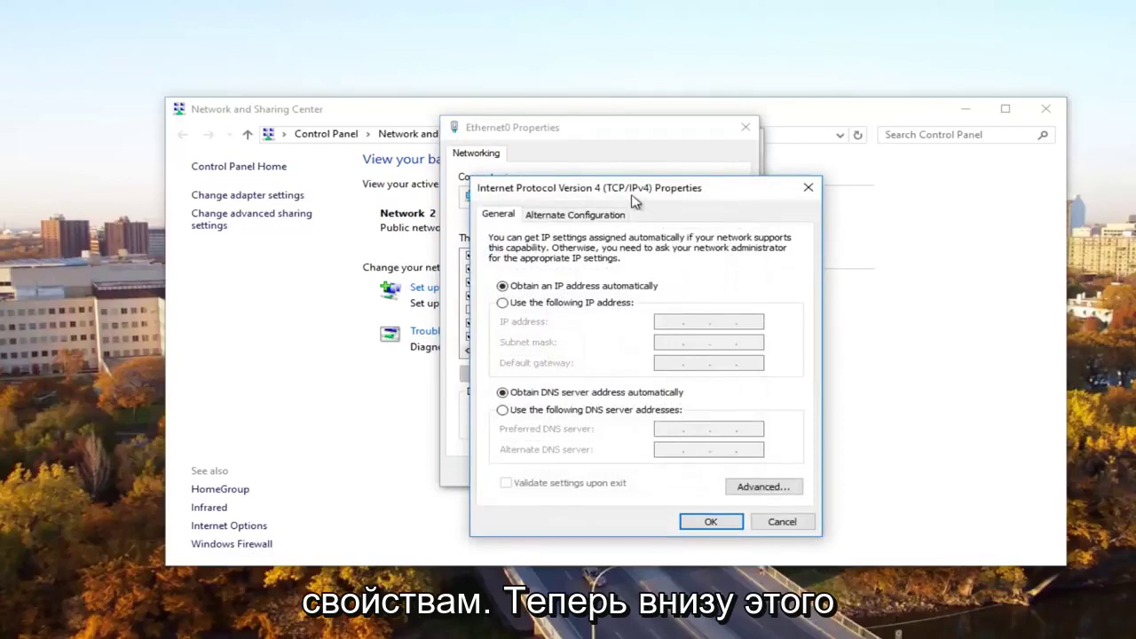
left_click_drag(634, 195, 598, 137)
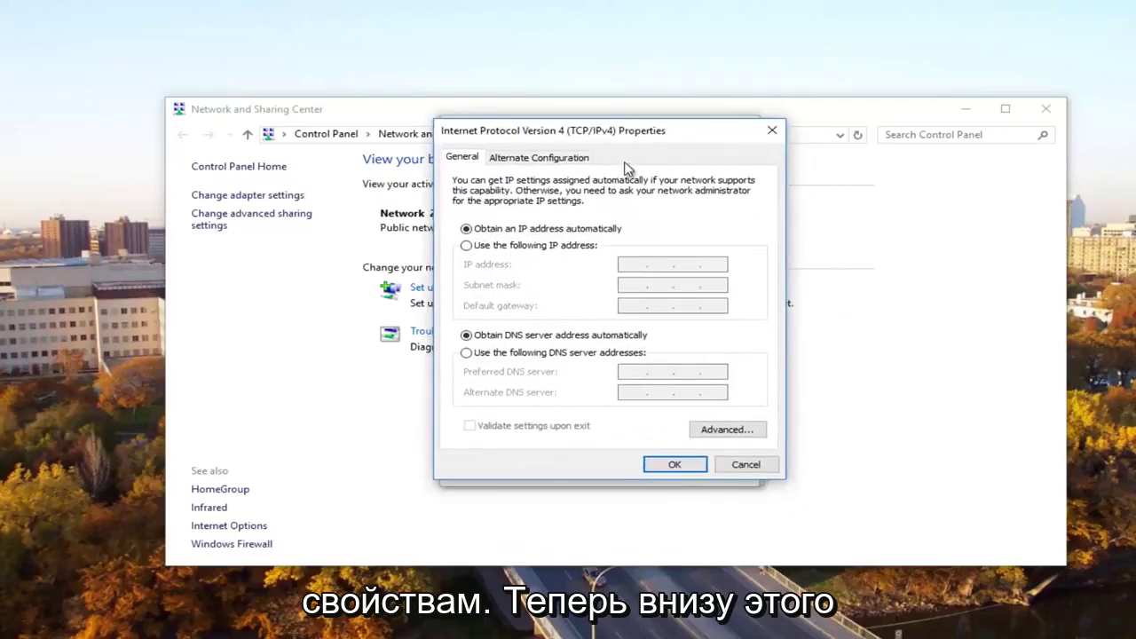
left_click(717, 431)
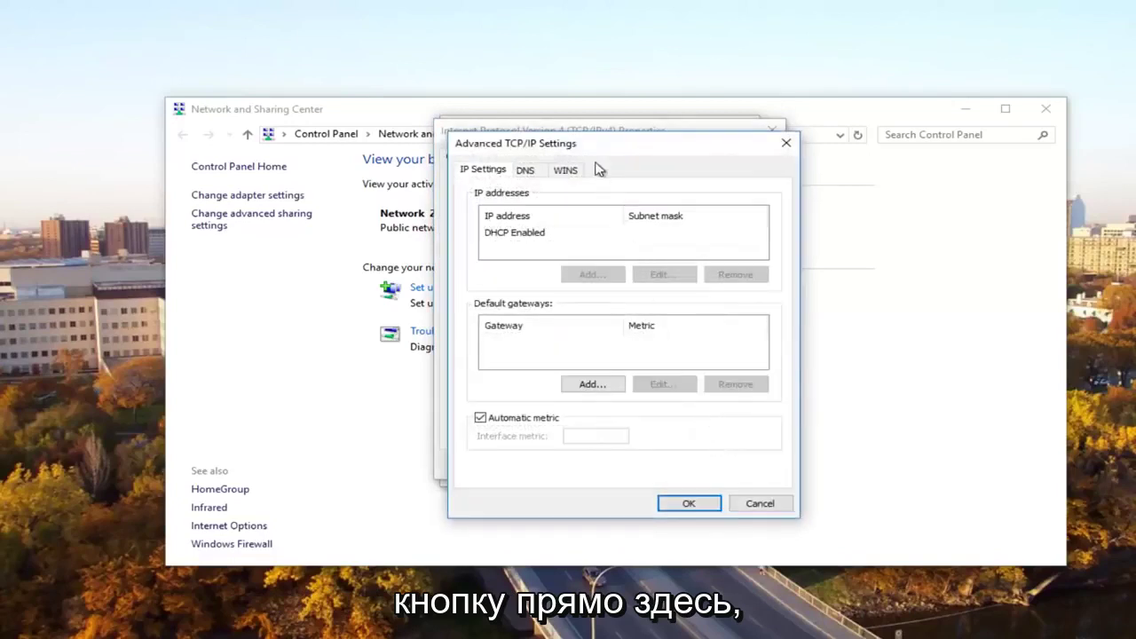
left_click_drag(579, 148, 568, 126)
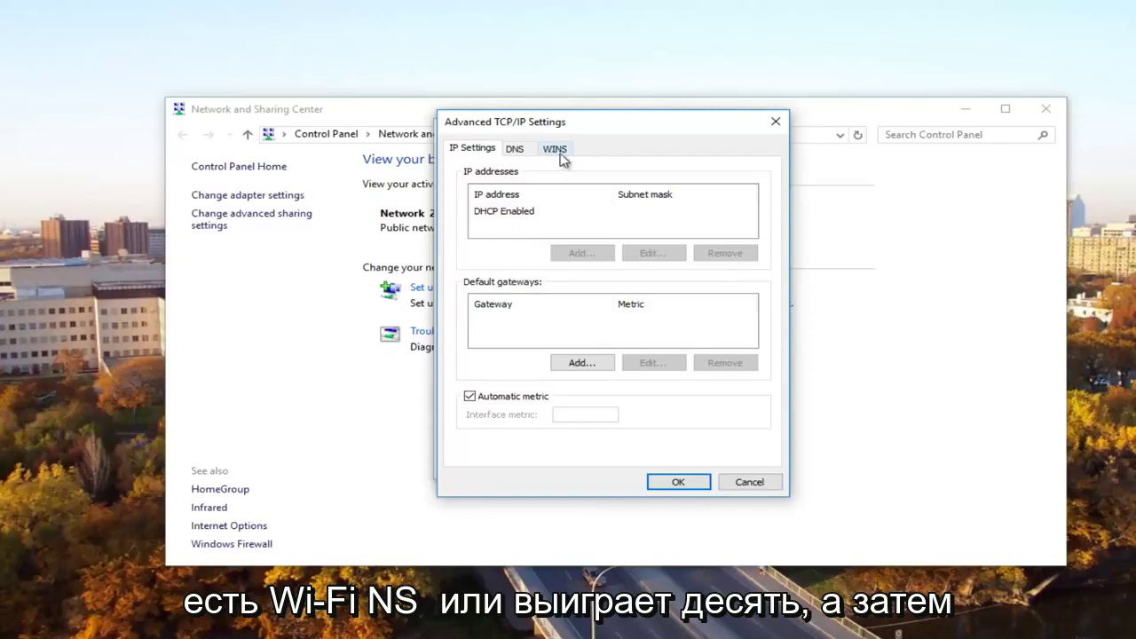
Enable NetBIOS over TCP/IP in the WINS settings, confirm it and close all Ethernet0 dialogs
left_click(556, 150)
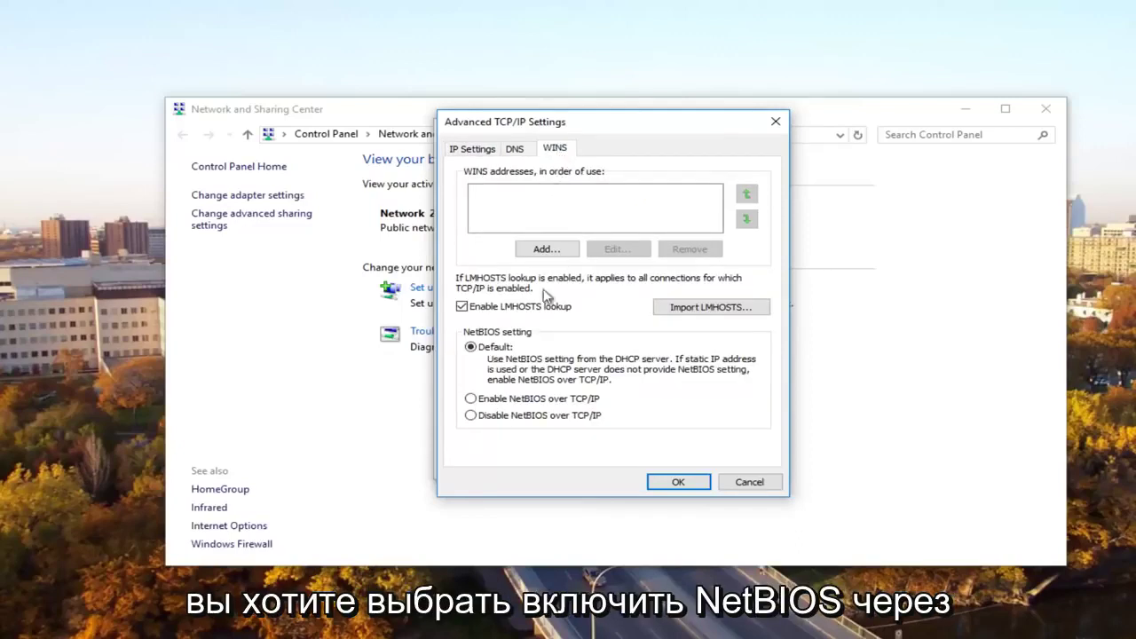
left_click(471, 399)
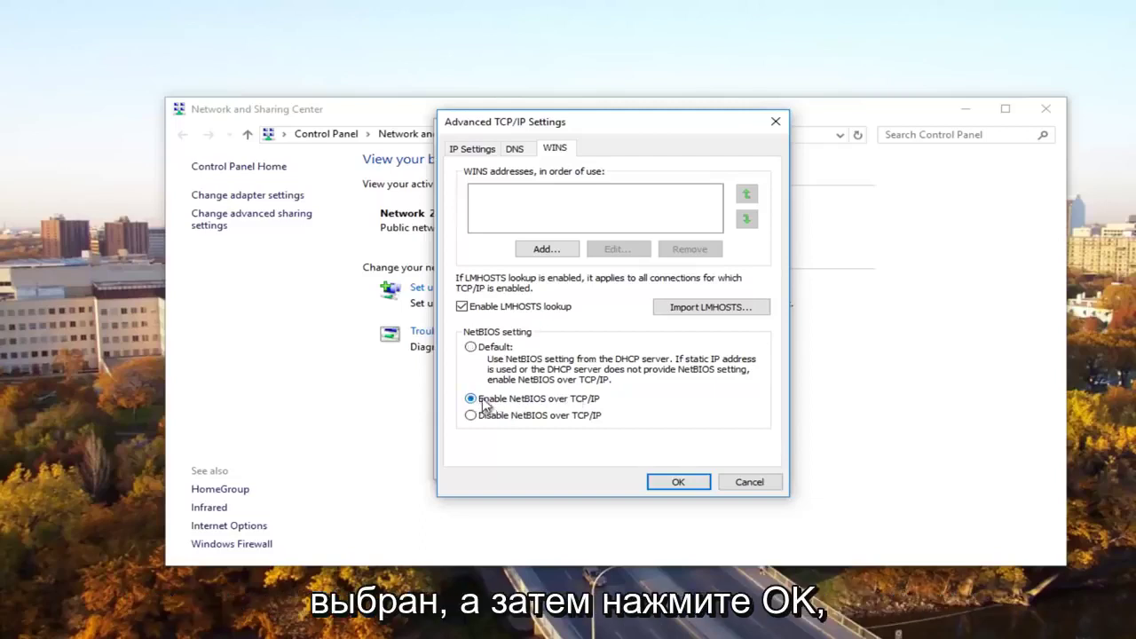
left_click(672, 484)
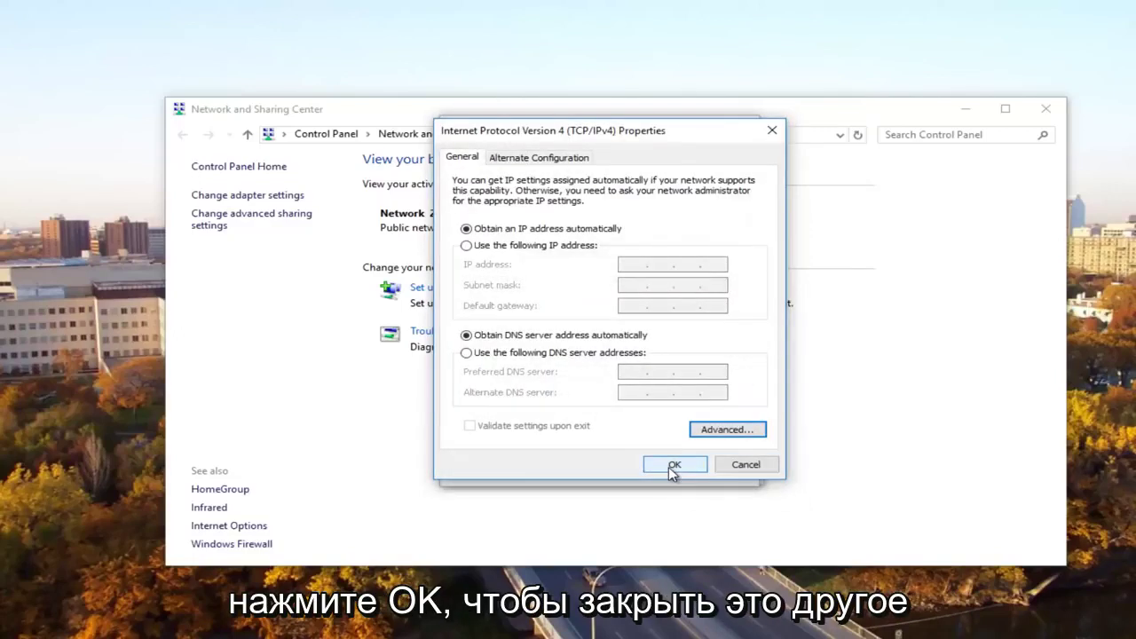
left_click(672, 469)
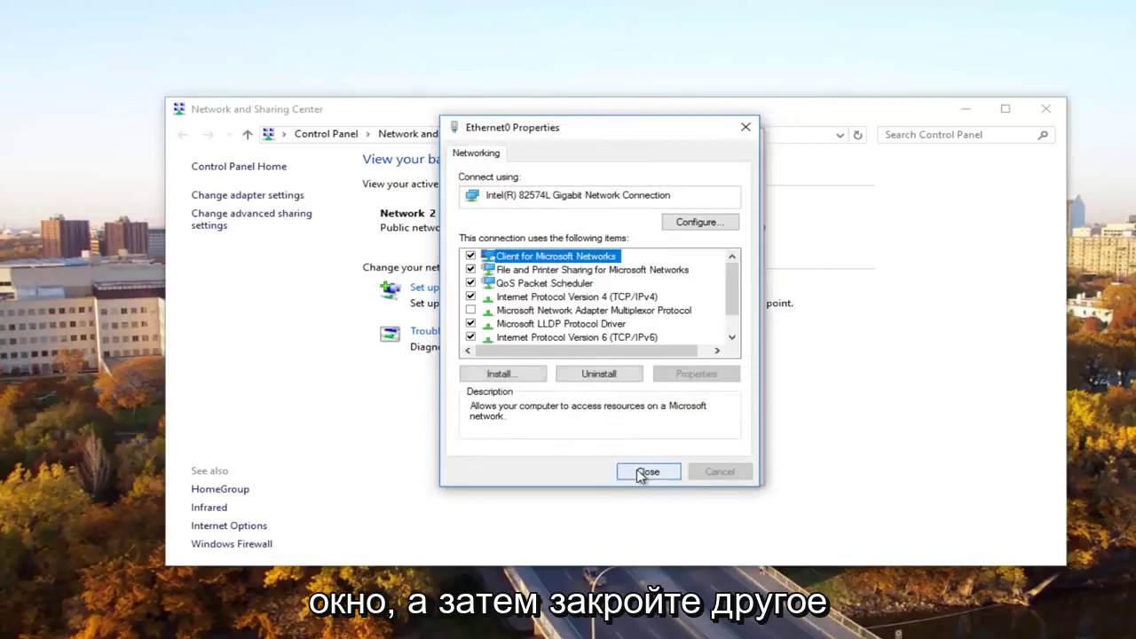
left_click(645, 471)
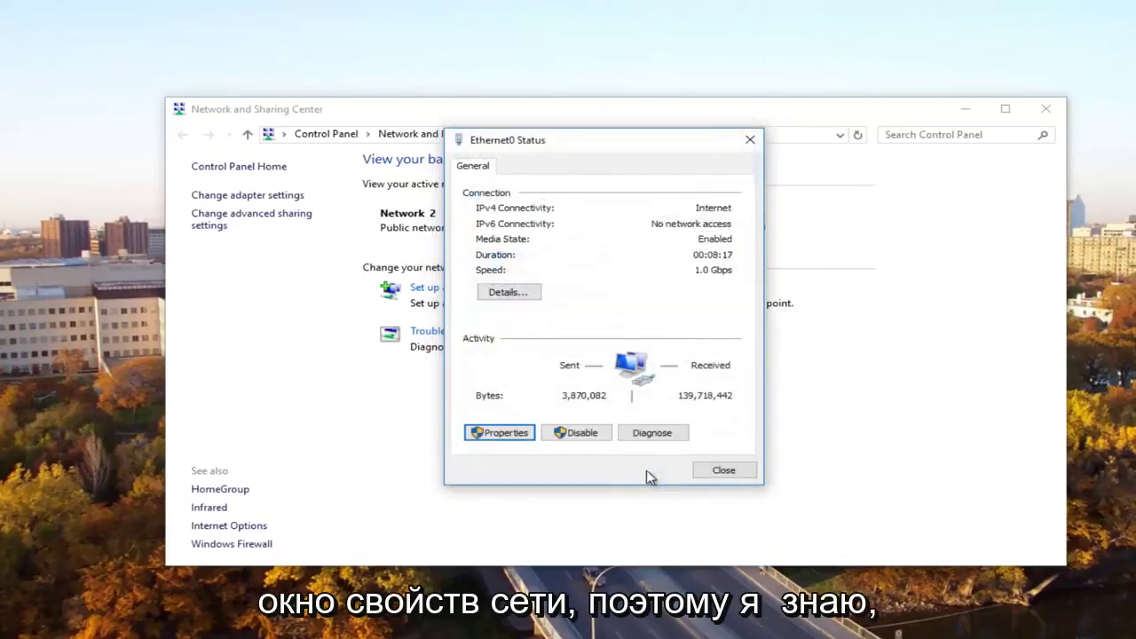
left_click(750, 139)
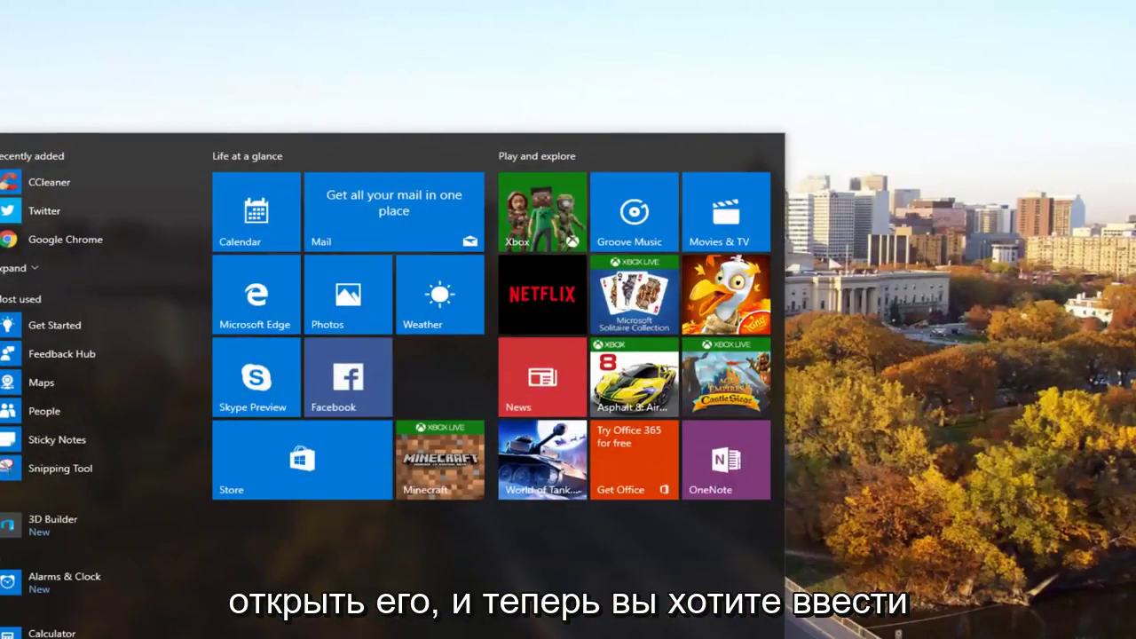
Search for regedit, open the Registry Editor and allow it to make changes to the device
type("regedit")
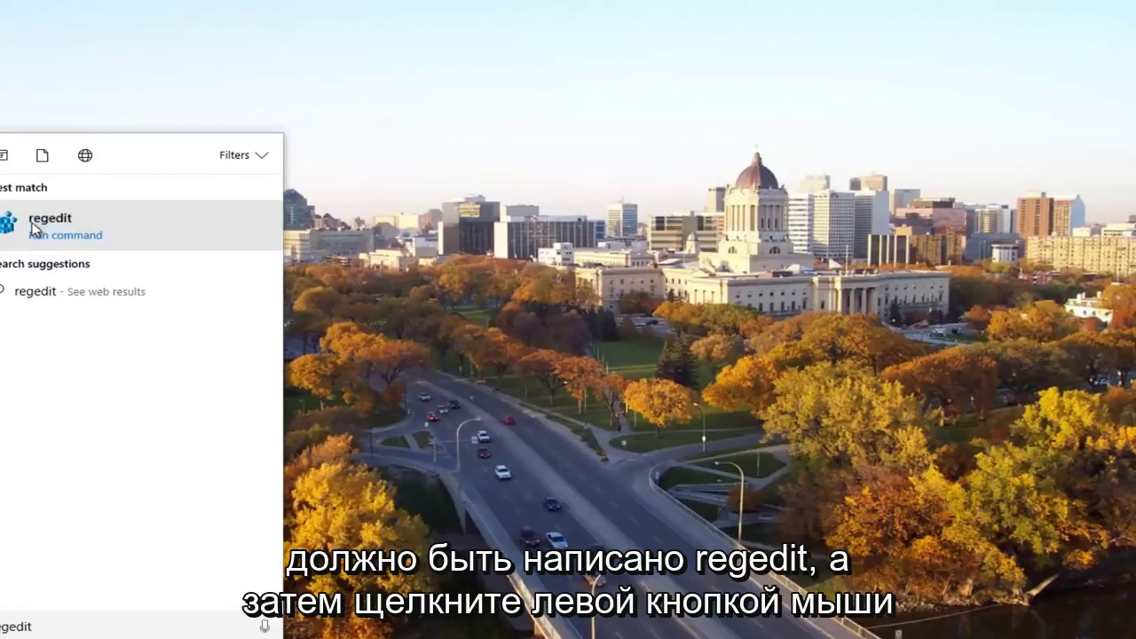
right_click(35, 229)
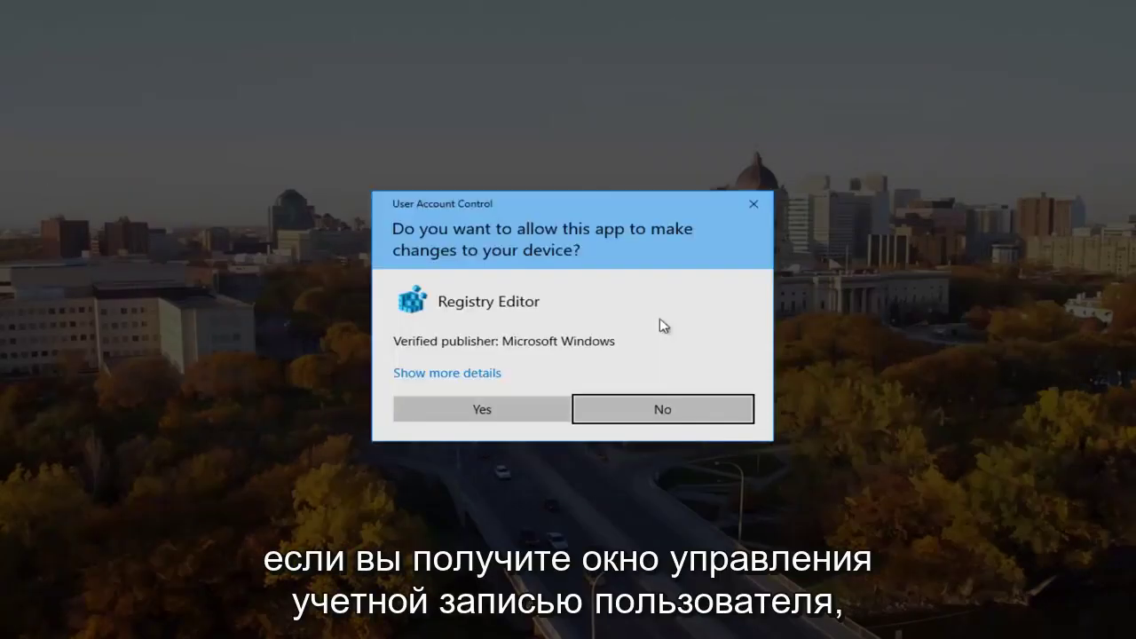
left_click(462, 401)
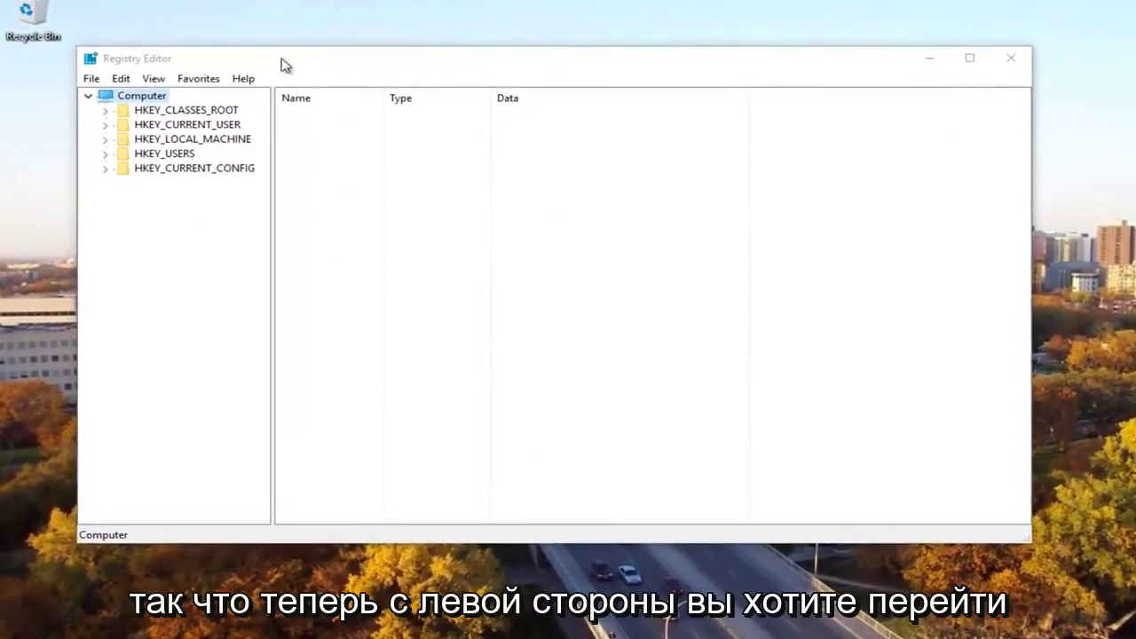
left_click_drag(284, 63, 307, 62)
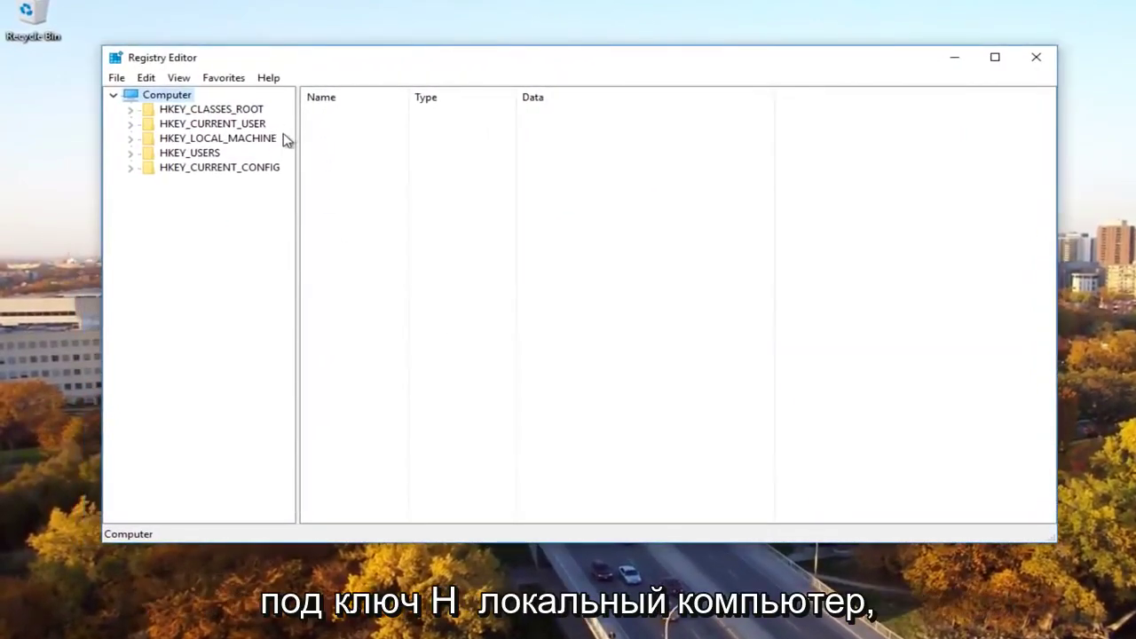
Expand the registry path HKEY_LOCAL_MACHINE\SOFTWARE\Microsoft and widen the key tree to show full key names
left_click(130, 139)
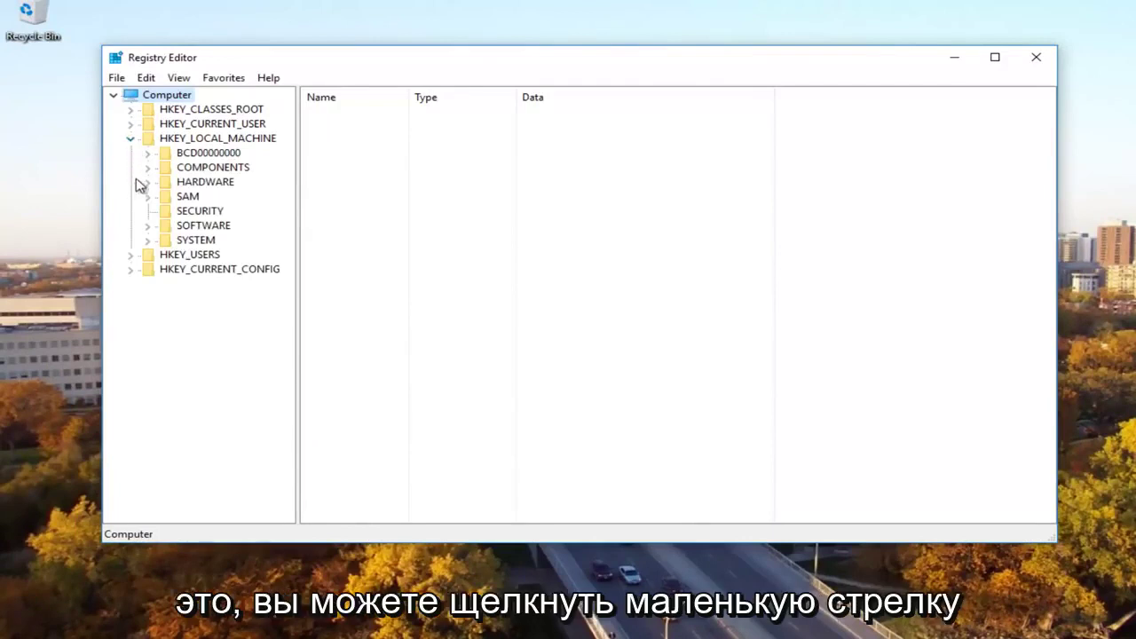
left_click(147, 227)
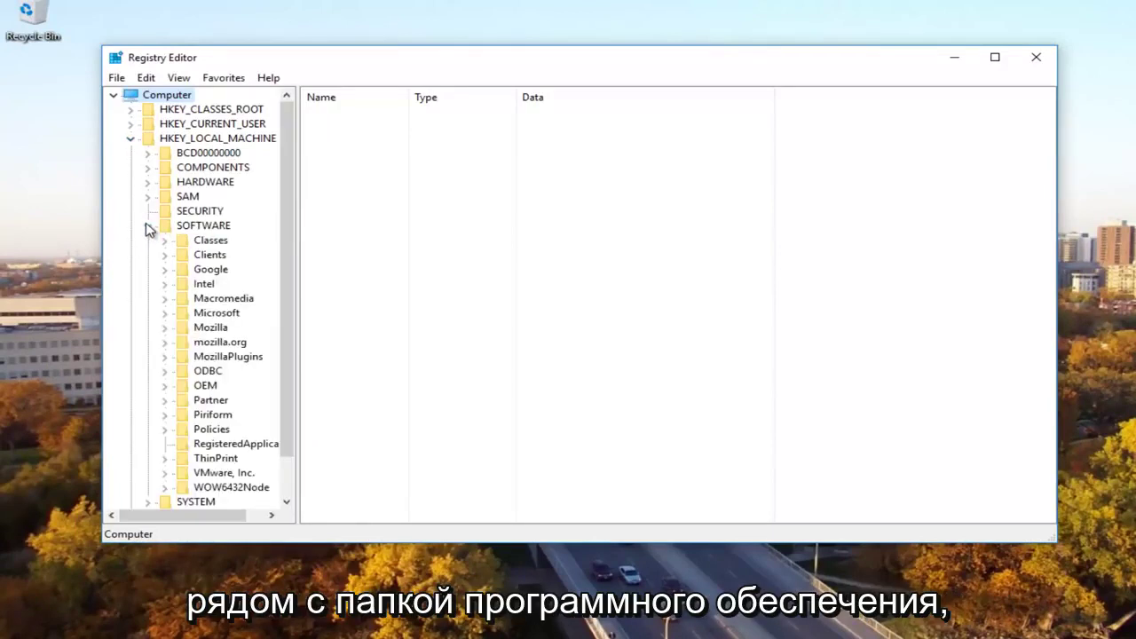
left_click_drag(303, 211, 349, 220)
left_click(217, 313)
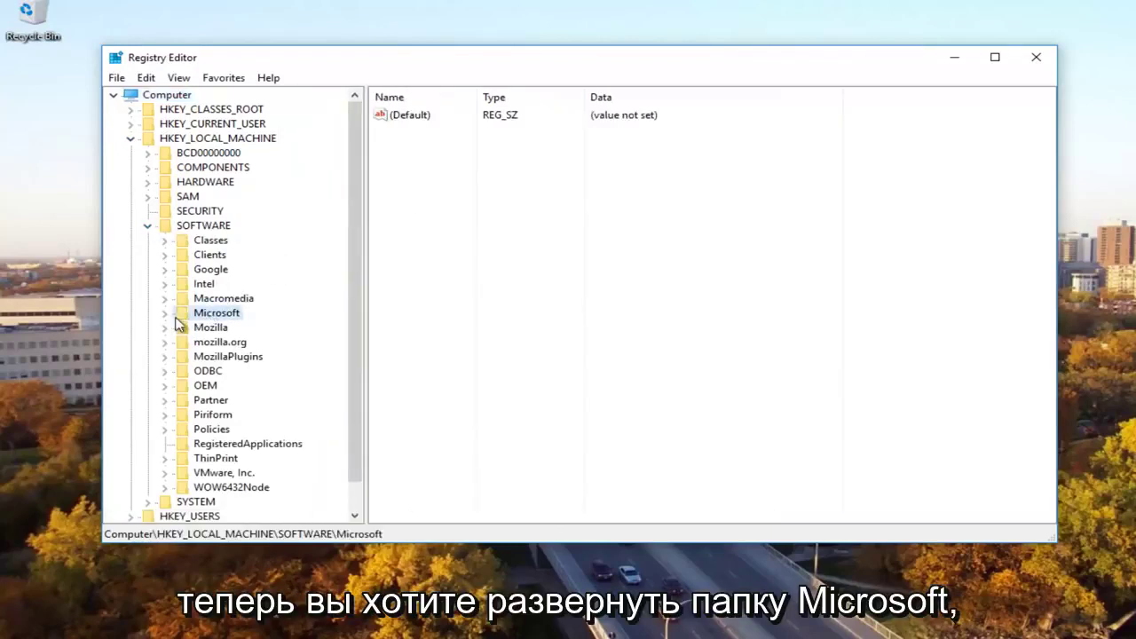
left_click(166, 313)
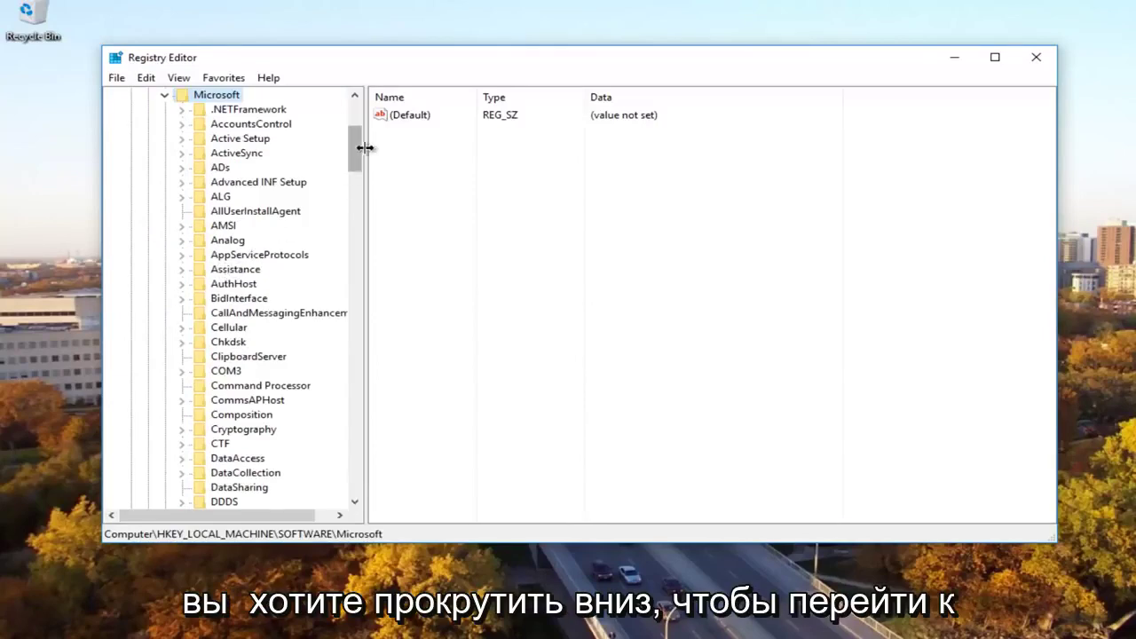
Find the MSLicensing key under Microsoft and expand it to its subkeys
left_click_drag(353, 152, 353, 266)
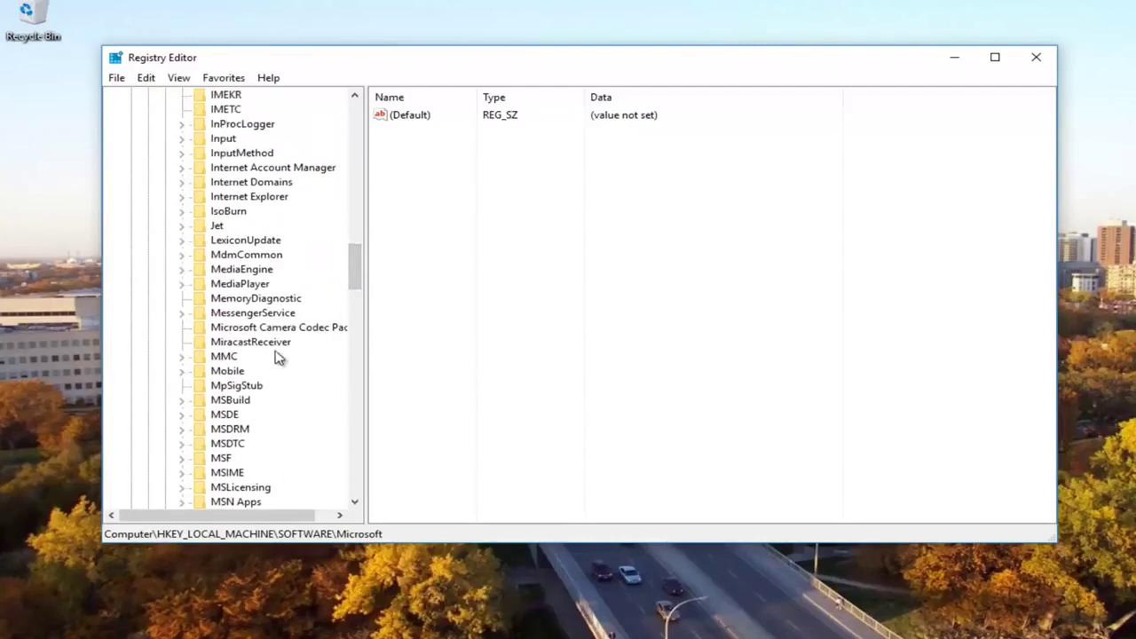
scroll(275, 346, "down", 3)
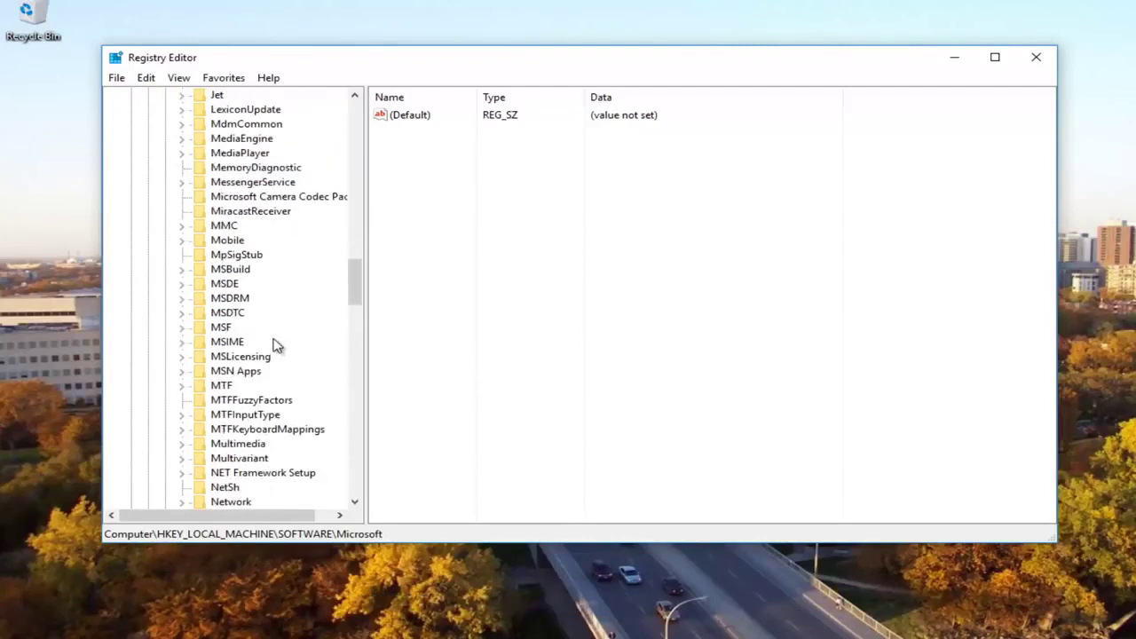
left_click(222, 358)
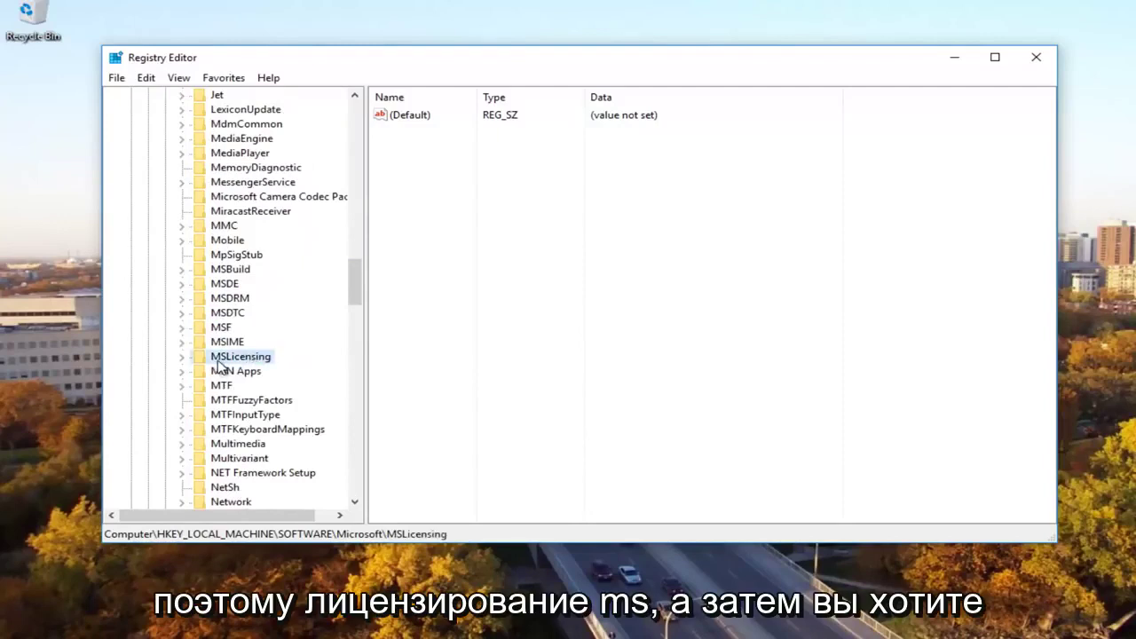
left_click(182, 359)
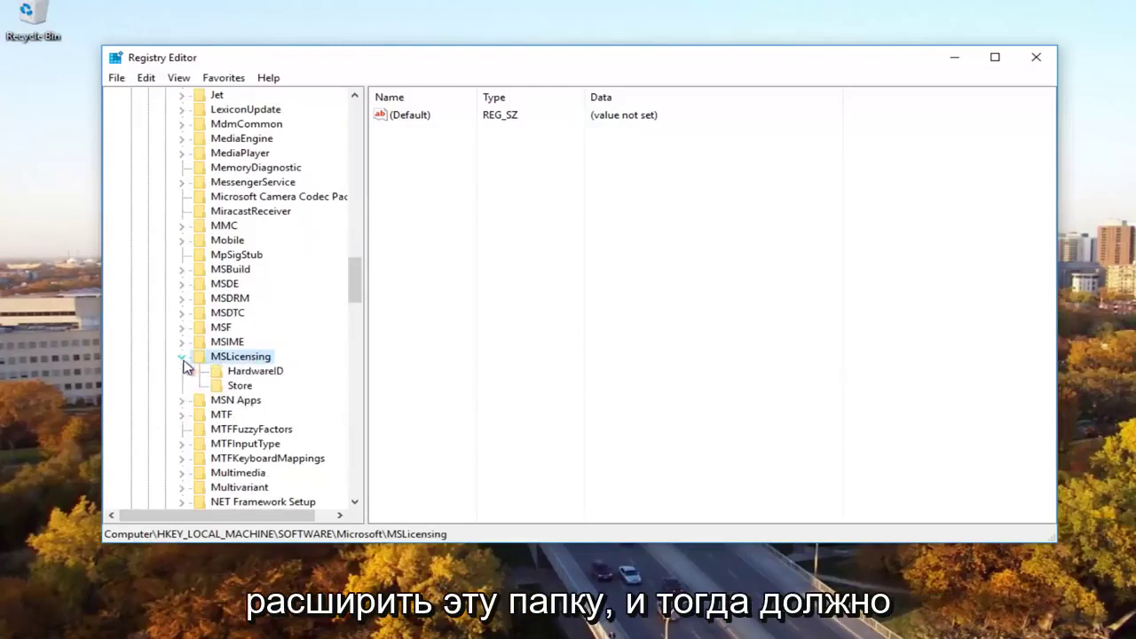
Examine the HardwareID and Store subkeys of MSLicensing and the option for exporting HardwareID as a backup
left_click(238, 371)
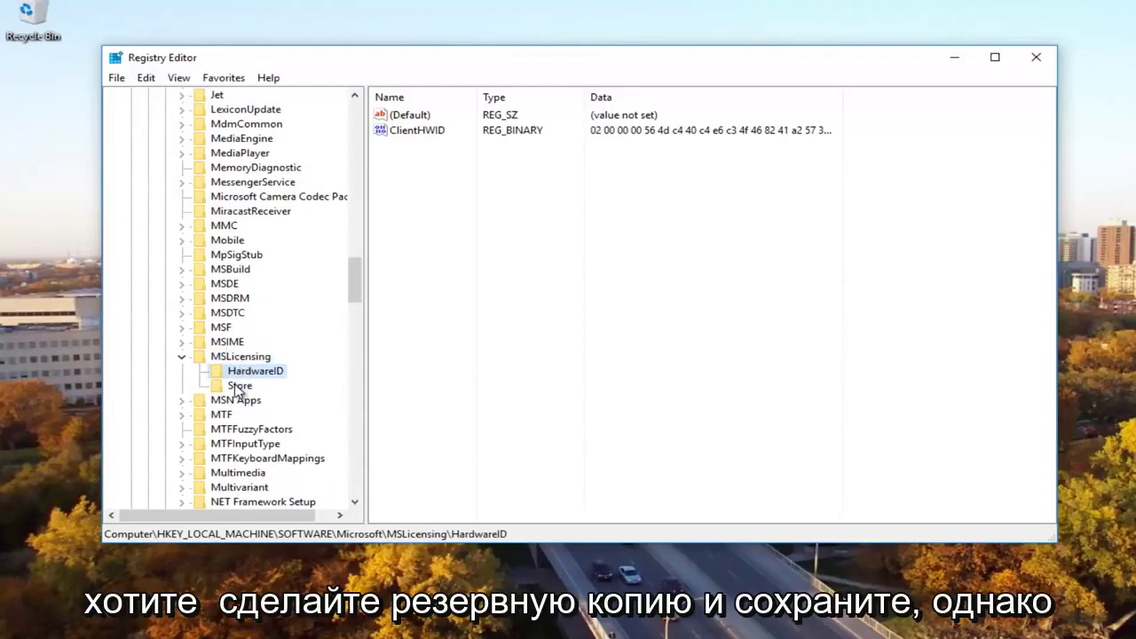
left_click(238, 387)
key("Left")
key("Down")
key("Down")
key("Up")
key("Down")
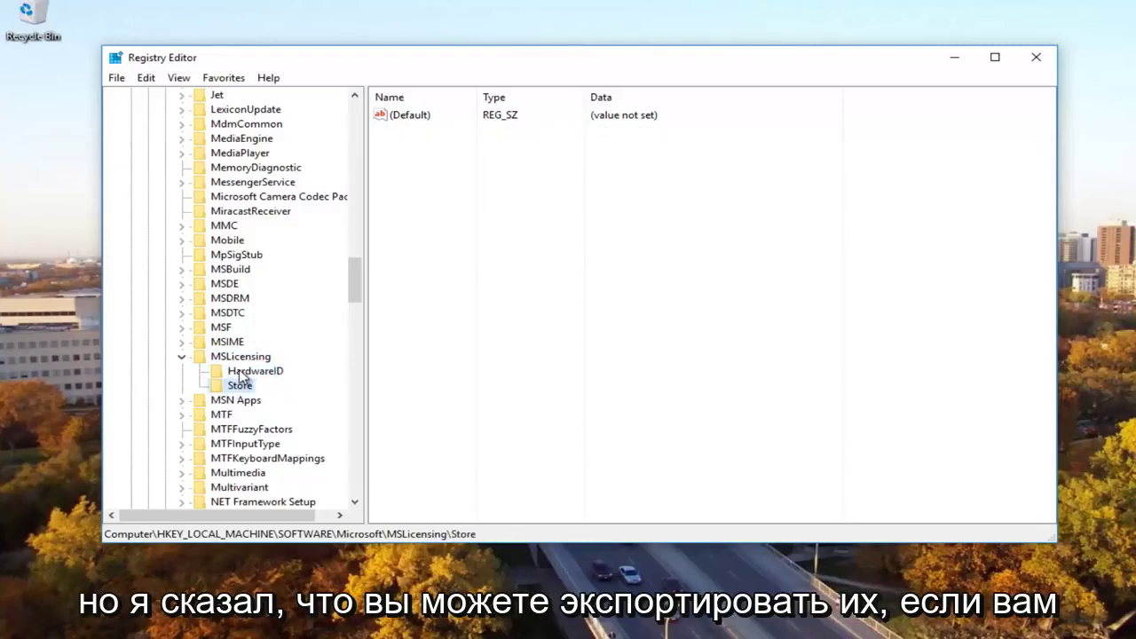
key("Up")
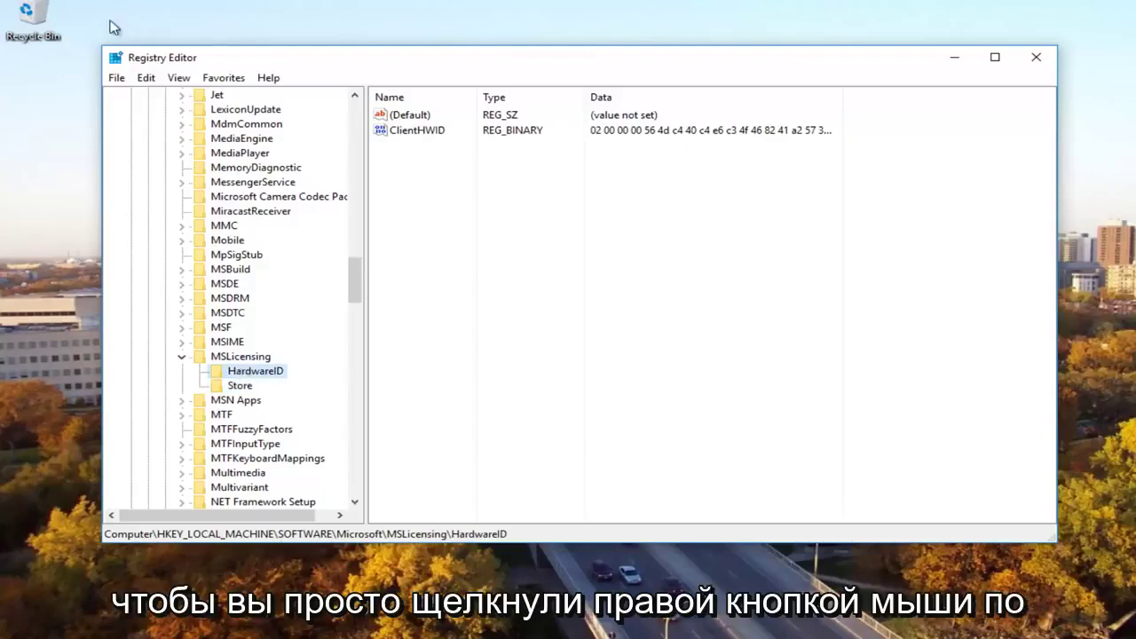
right_click(240, 373)
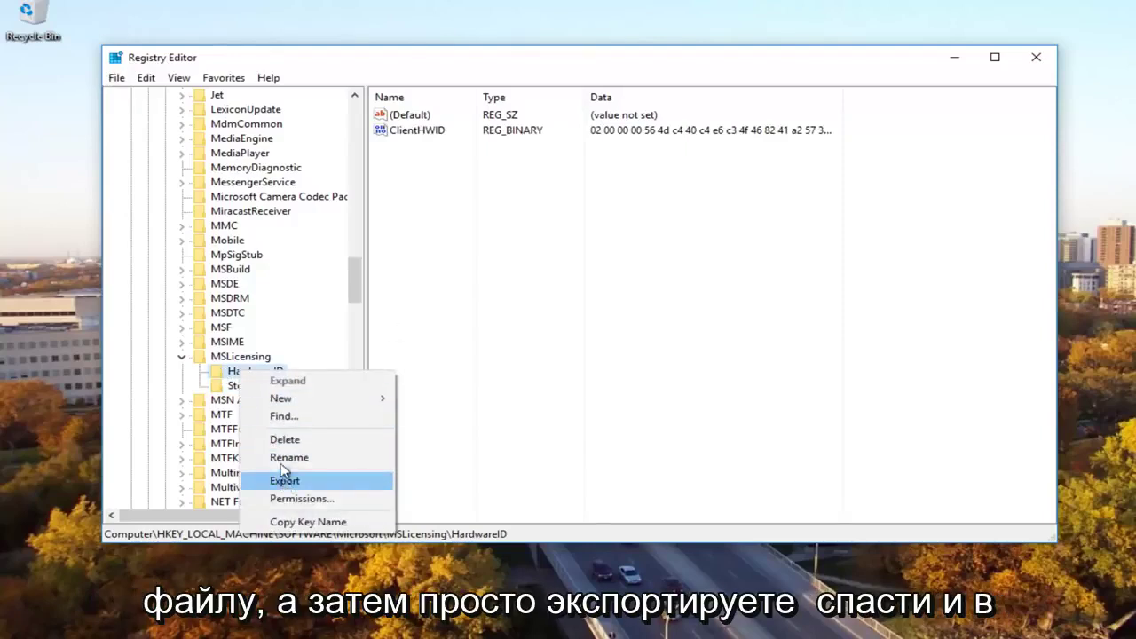
left_click(217, 376)
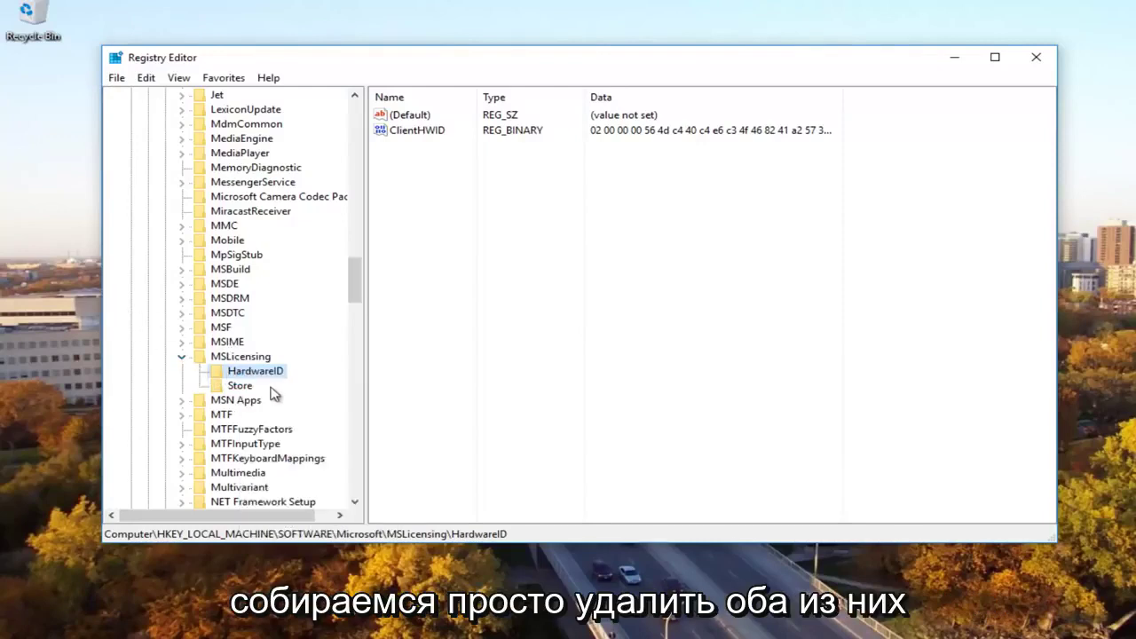
Delete the HardwareID and Store subkeys of MSLicensing, confirming each deletion, and close the Registry Editor
key("Delete")
left_click(742, 335)
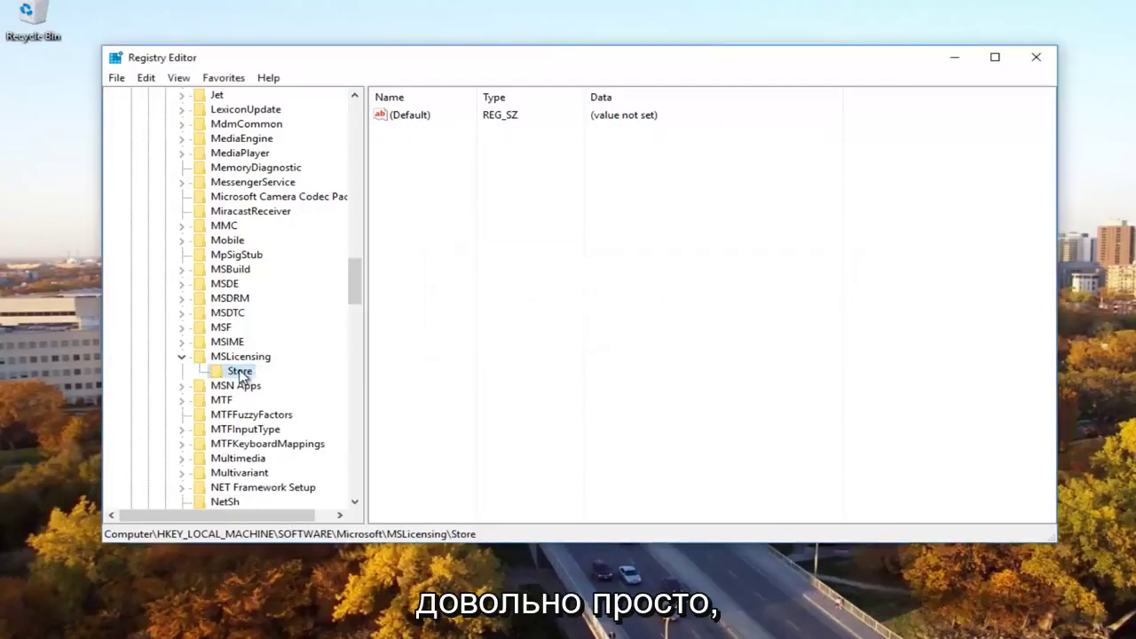
key("Delete")
left_click(736, 338)
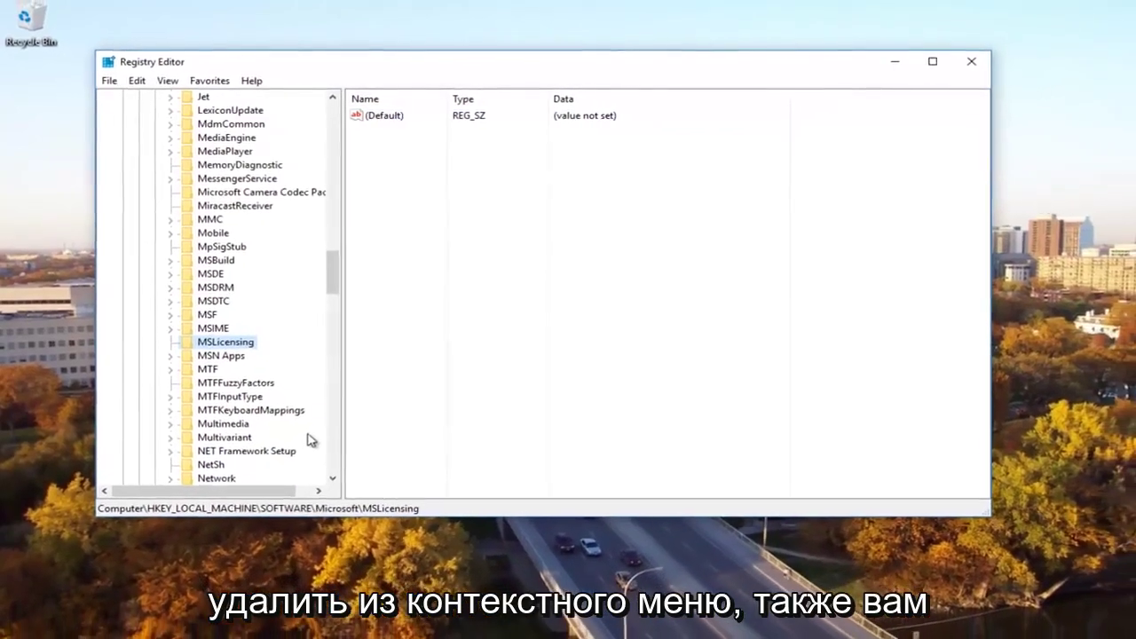
left_click(937, 64)
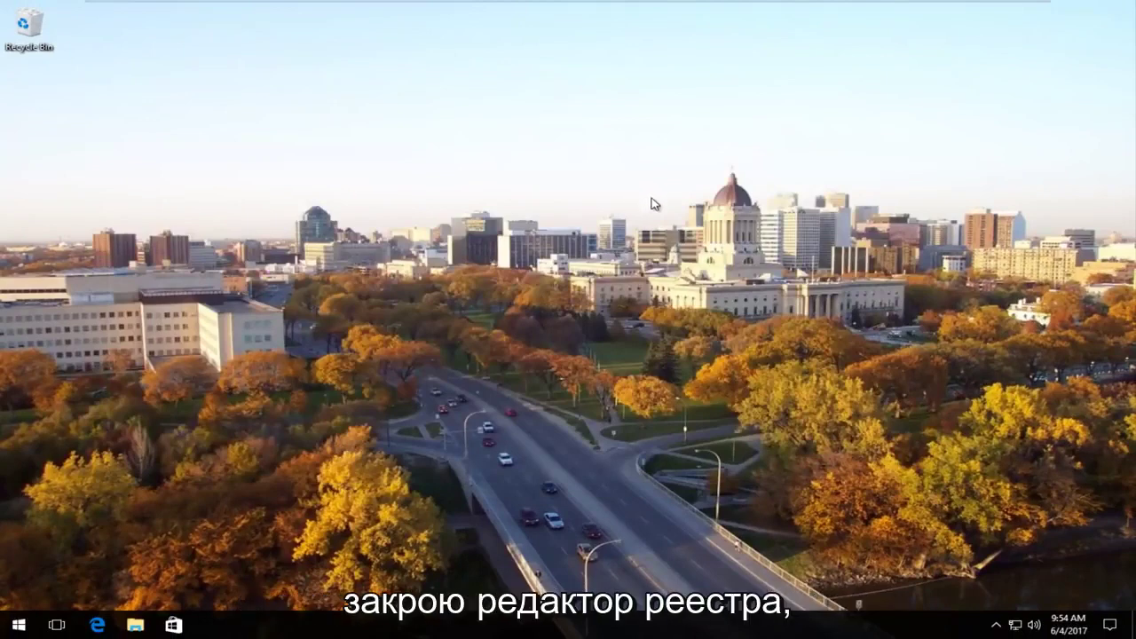
Search for network and open the Network and Sharing Center
key("super+s")
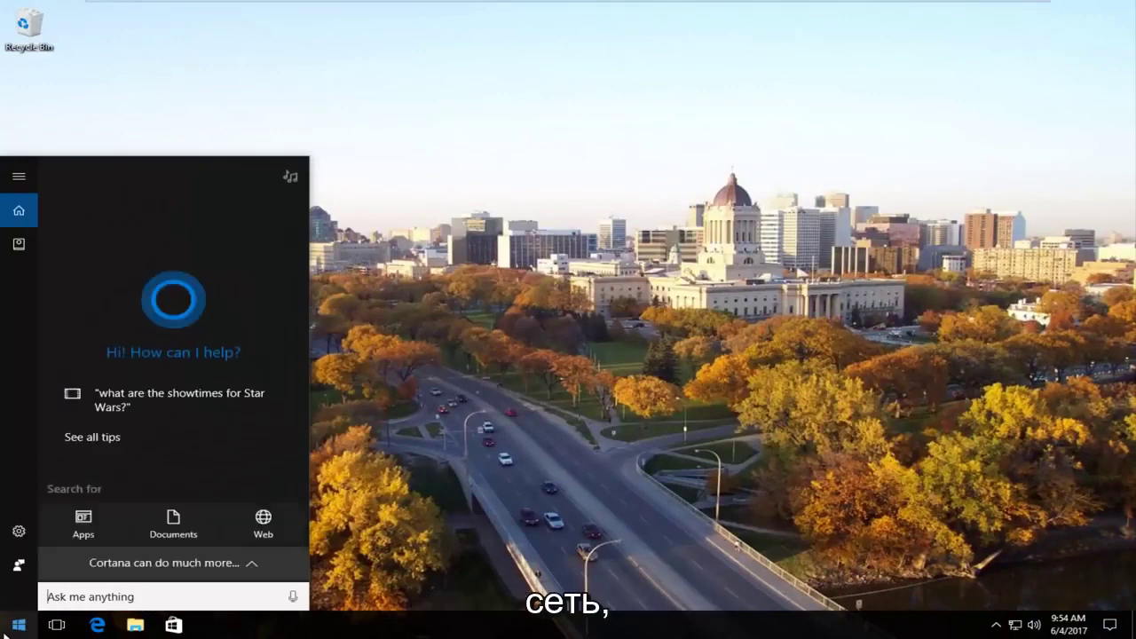
type("nwe")
key("BackSpace")
key("BackSpace")
type("etwork")
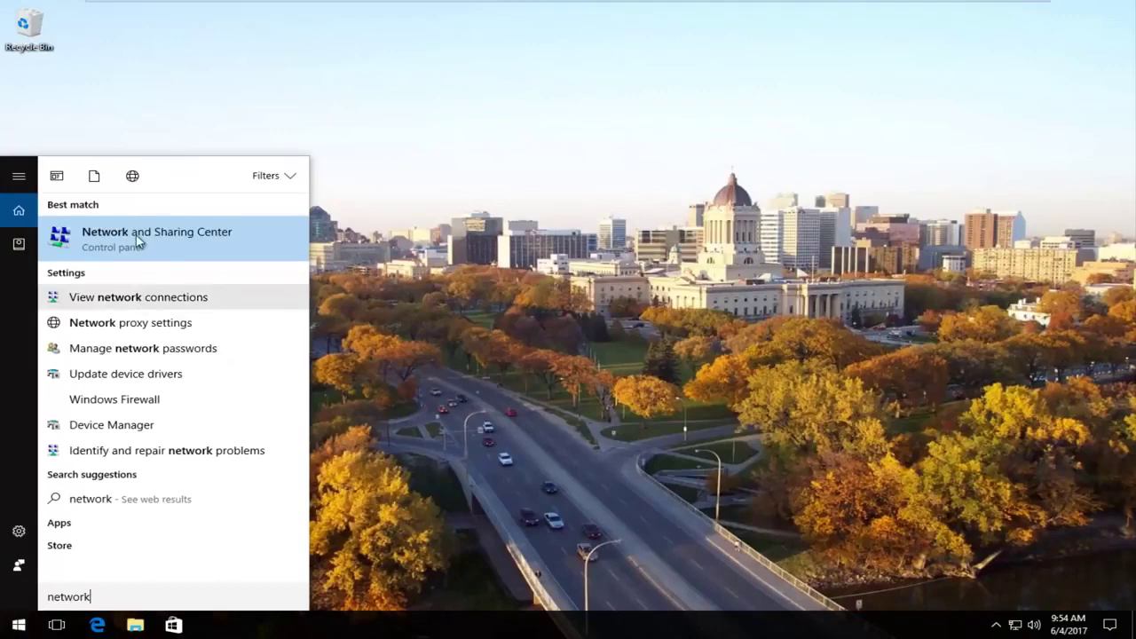
left_click(136, 240)
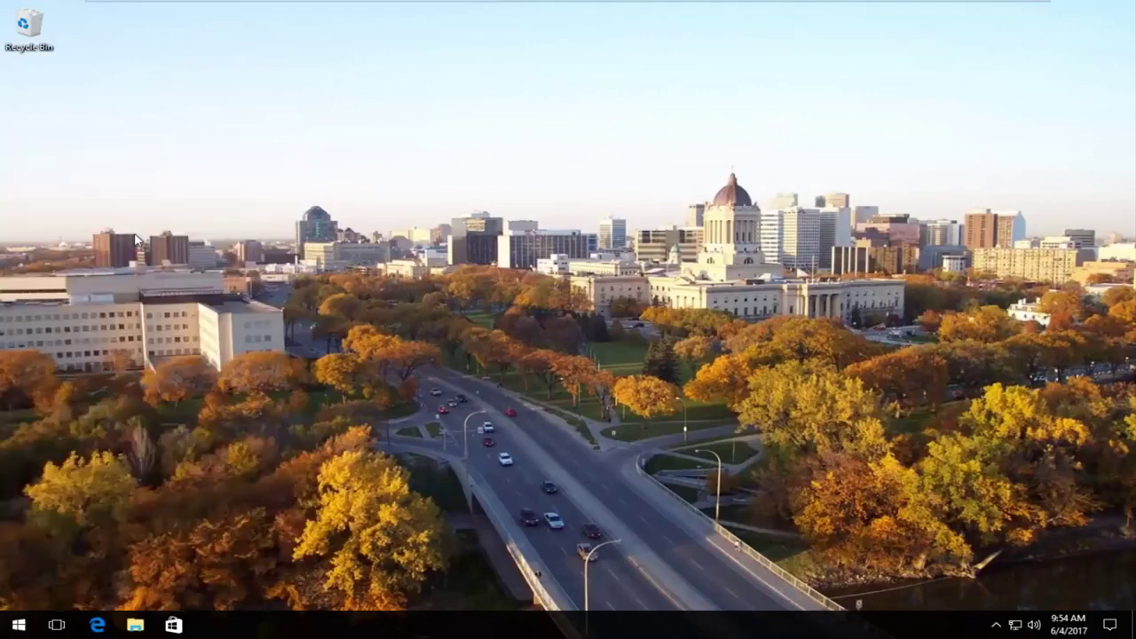